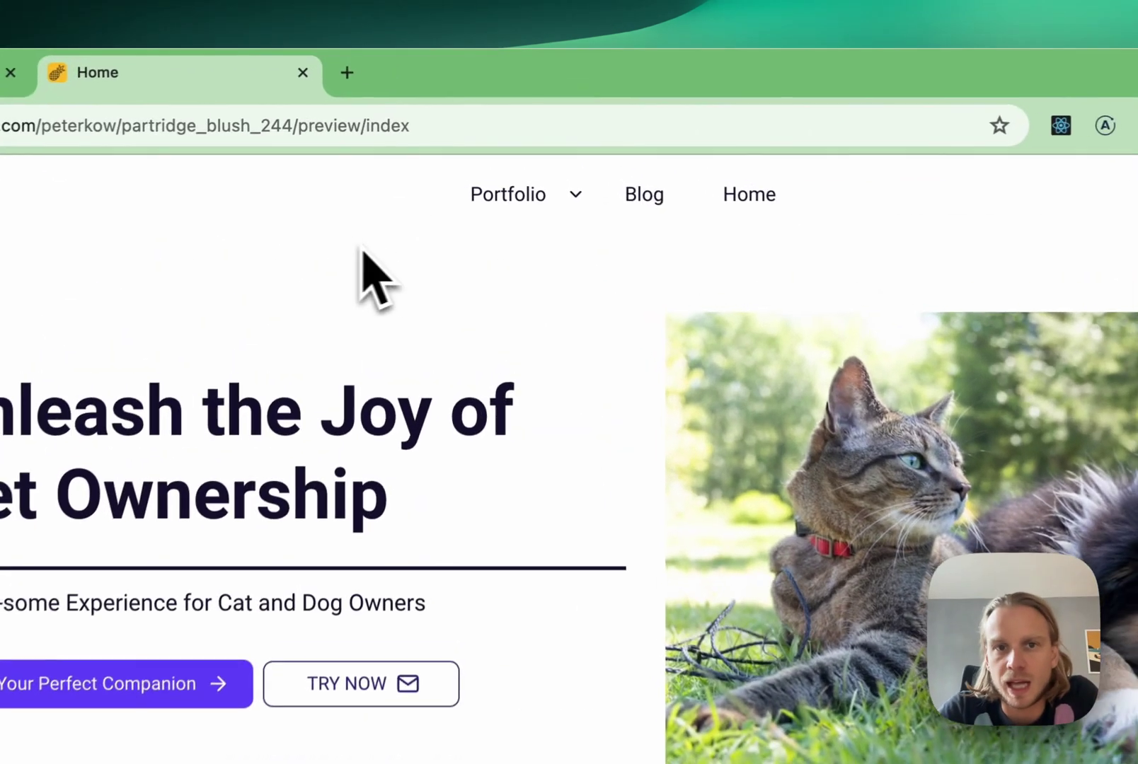
# - Open and close the live header's Portfolio dropdown to inspect its New Item and Works entries
pyautogui.click(575, 195)
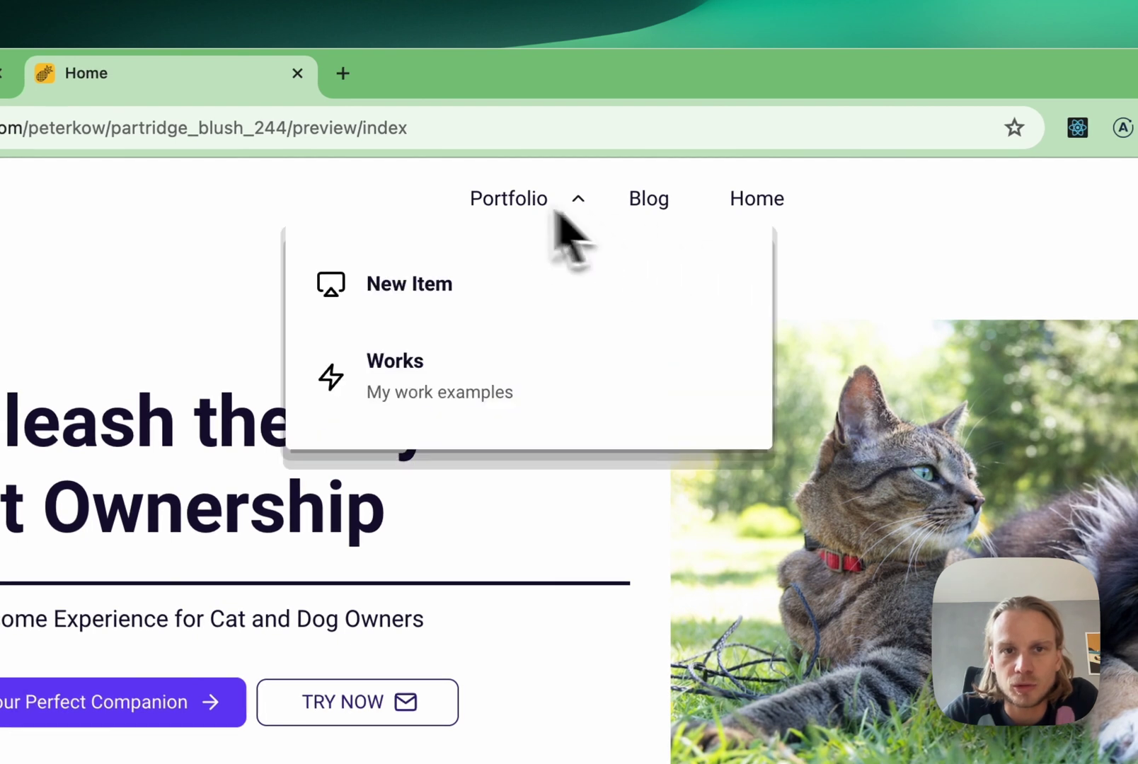
pyautogui.click(458, 272)
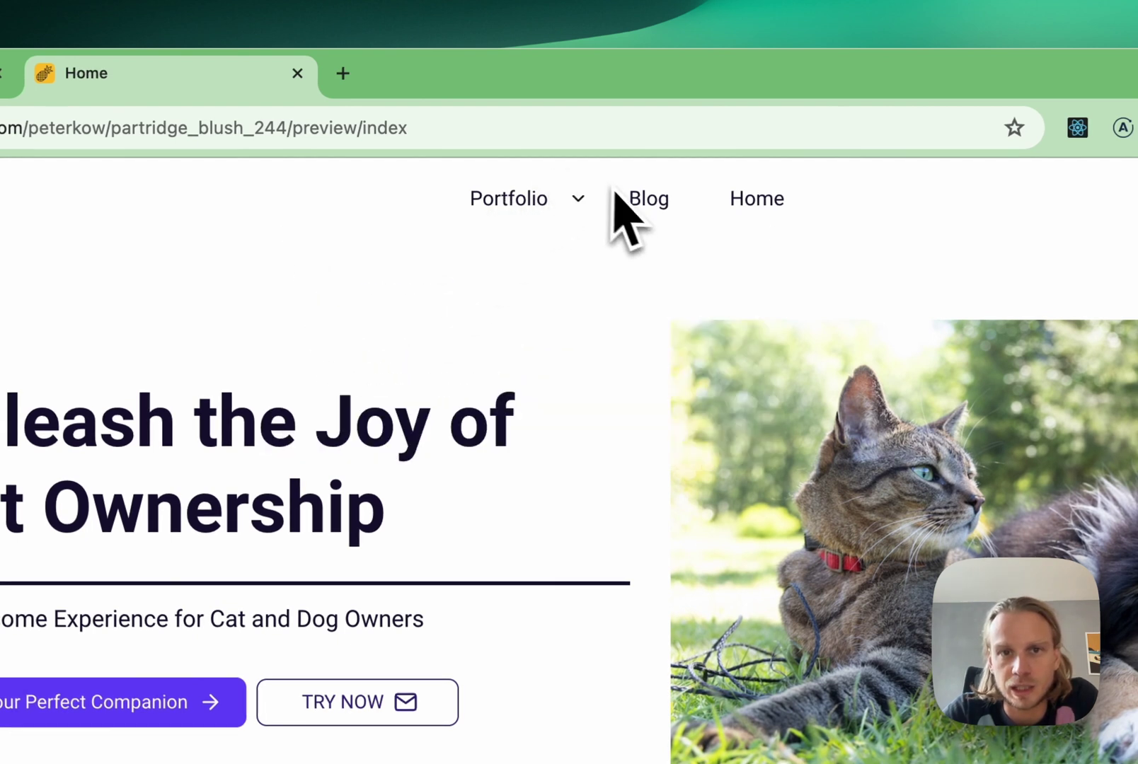
pyautogui.moveTo(508, 208)
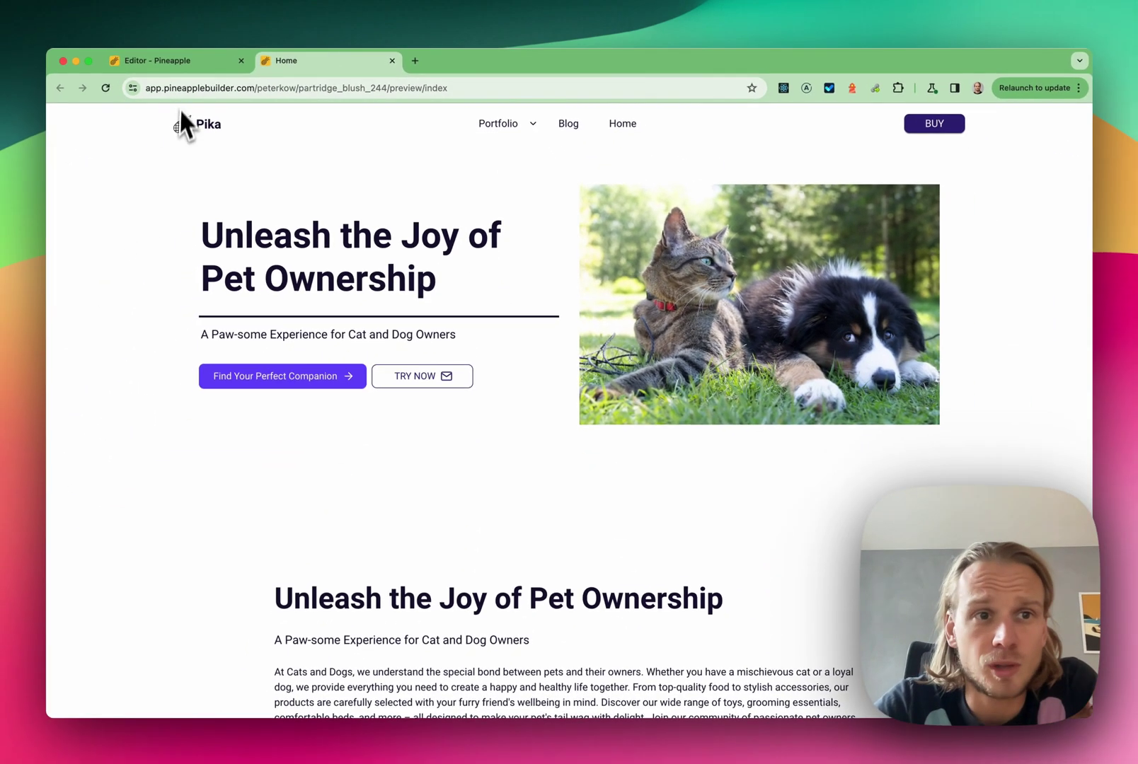
# - Back in the editor, copy the Portfolio page's slug /portfolio/index from the Pages list
pyautogui.click(152, 56)
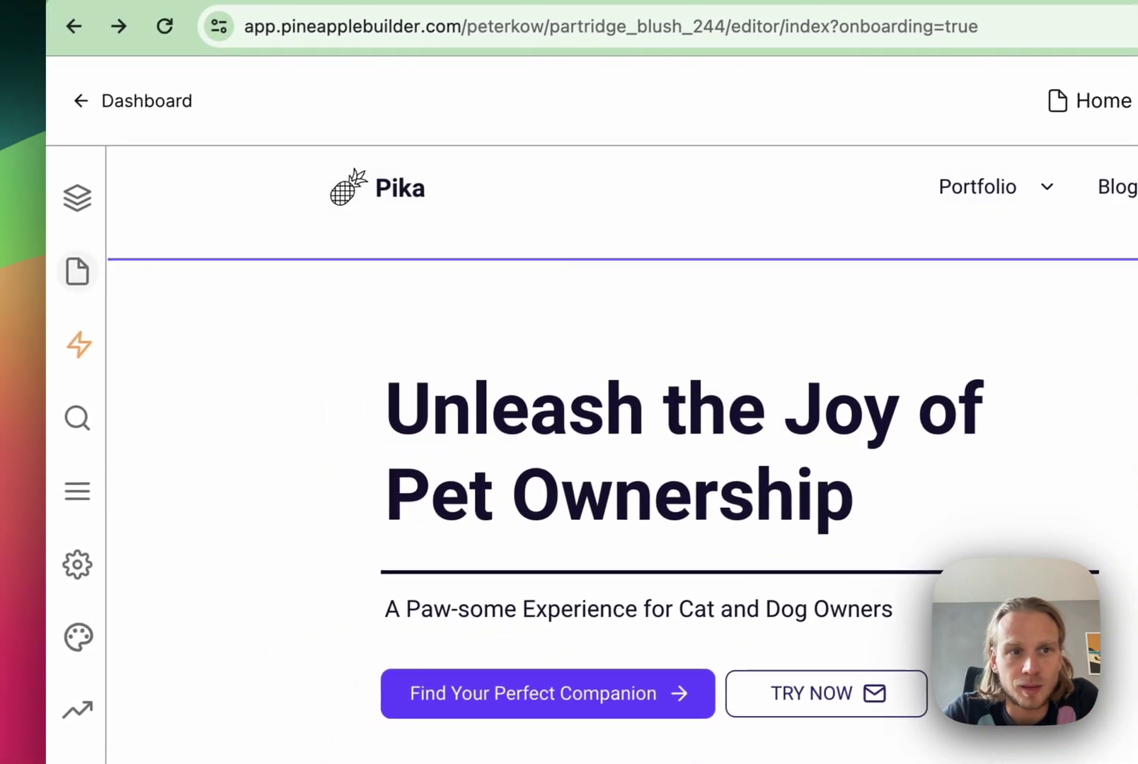
pyautogui.click(77, 271)
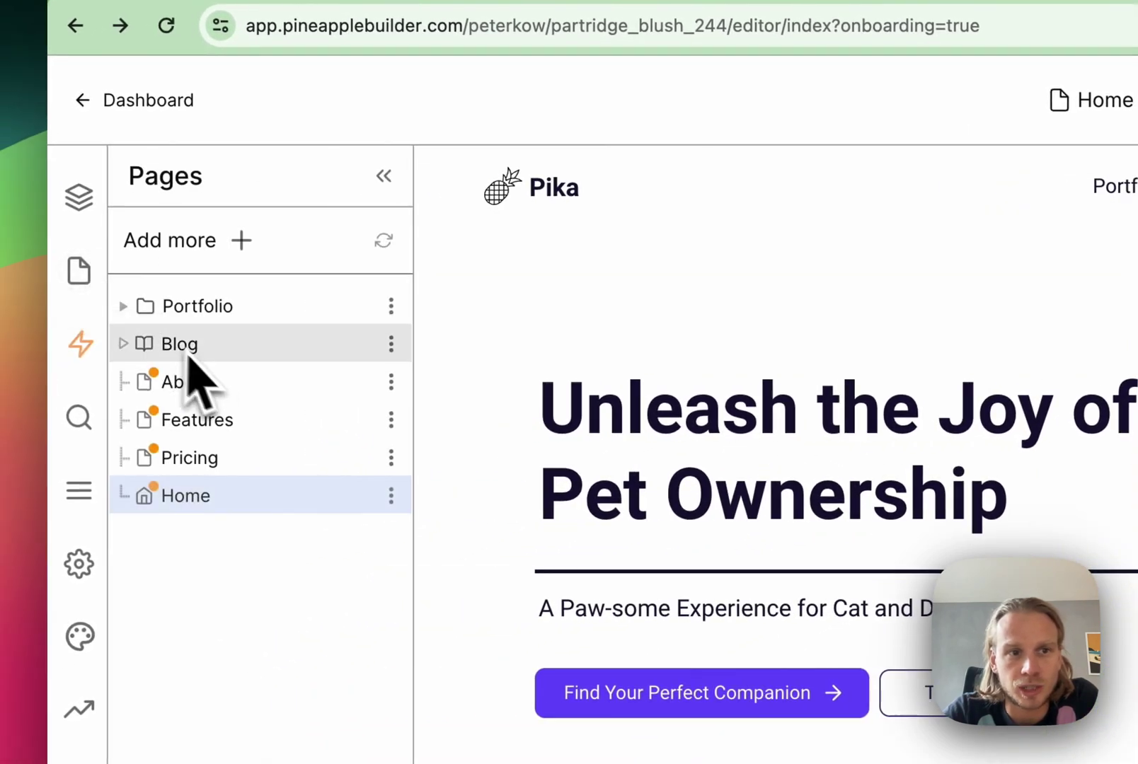
pyautogui.click(125, 308)
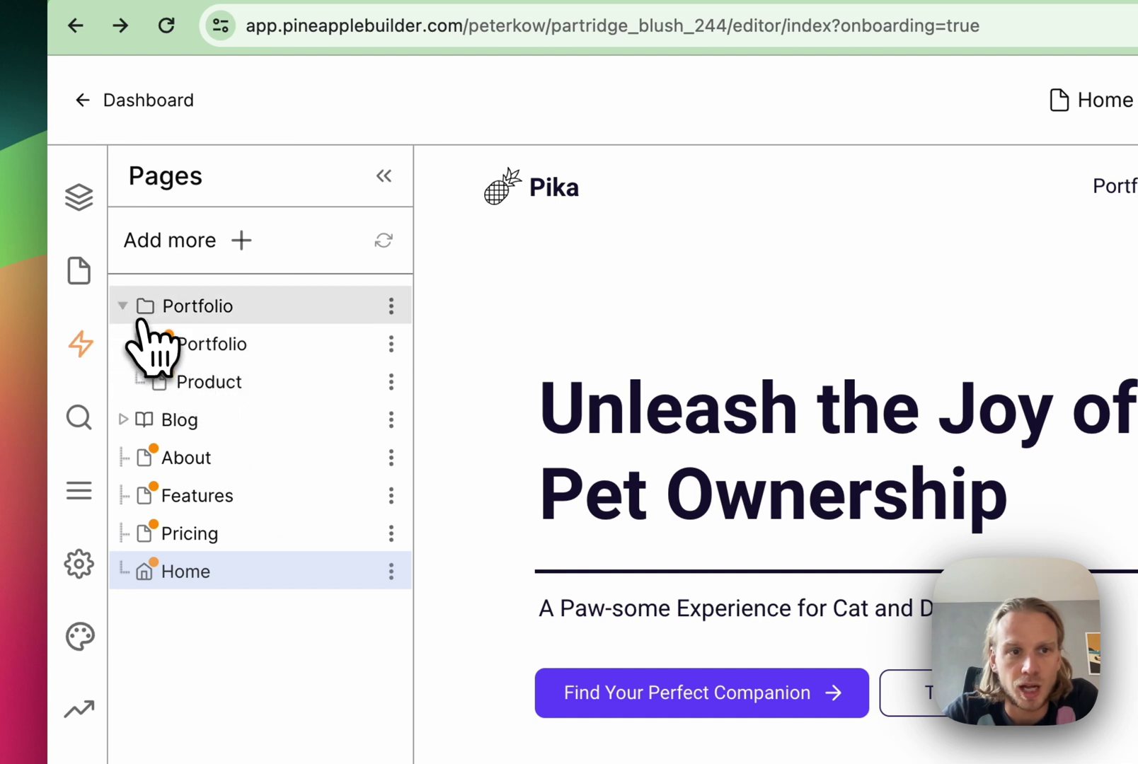
pyautogui.click(392, 344)
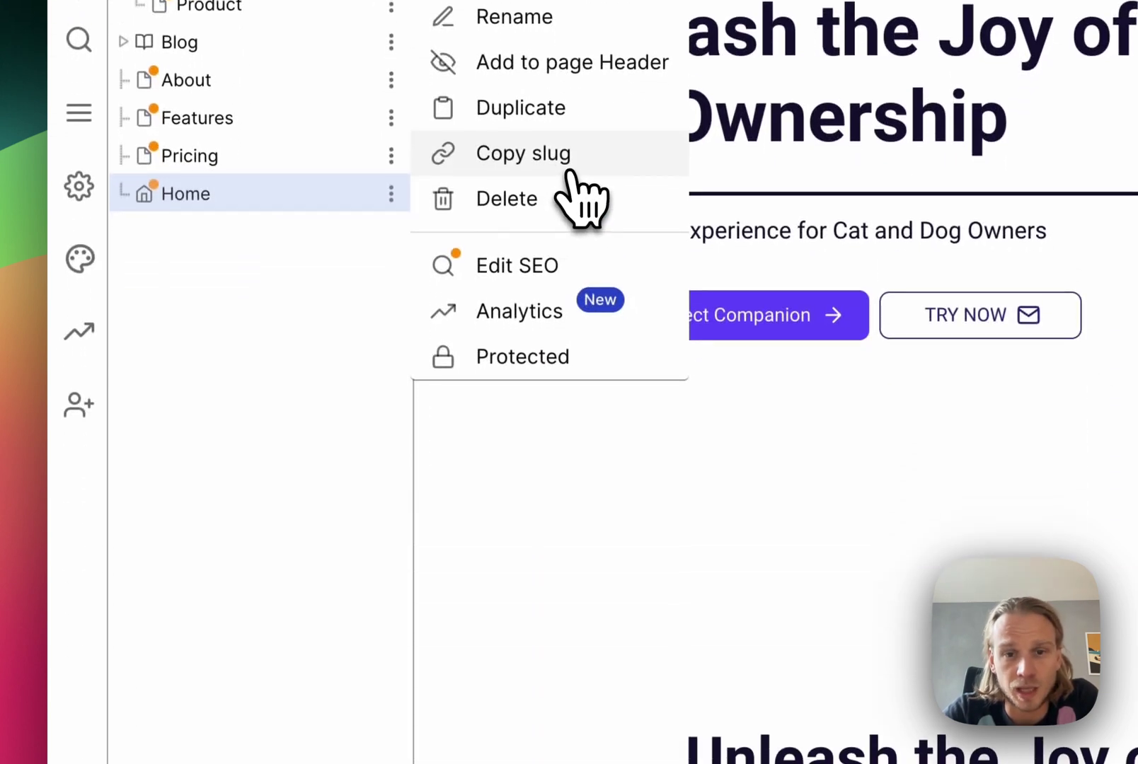
pyautogui.click(569, 170)
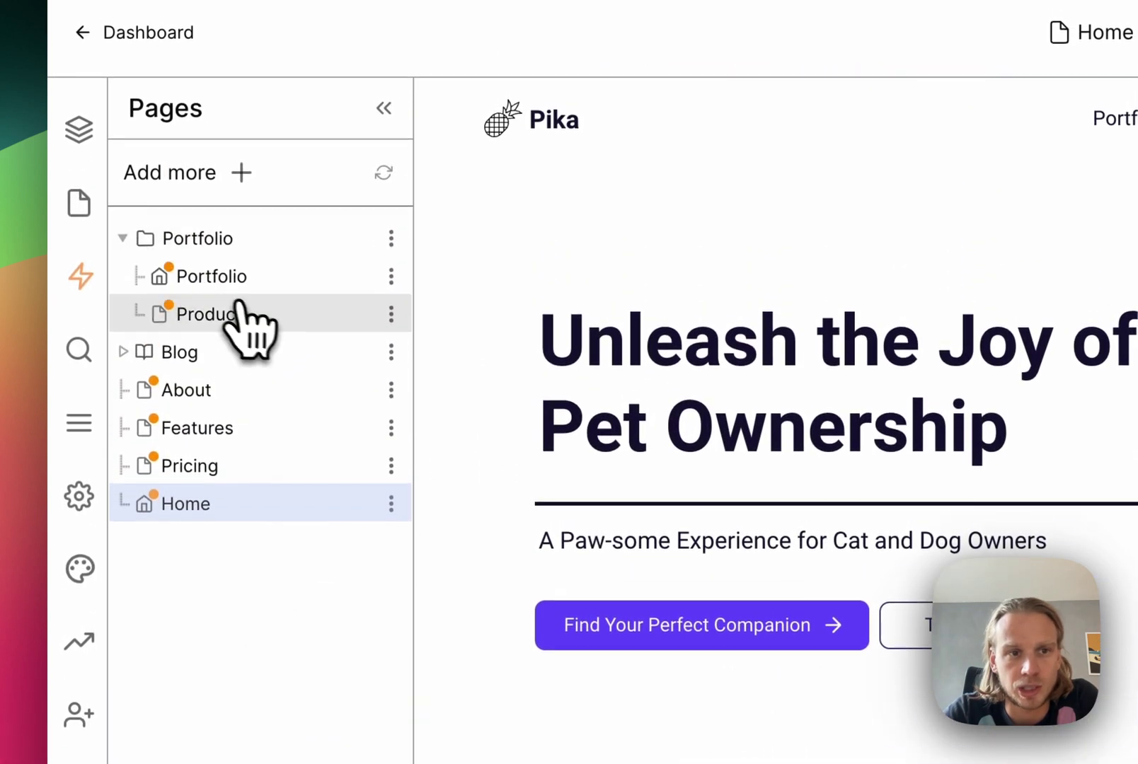
pyautogui.click(128, 241)
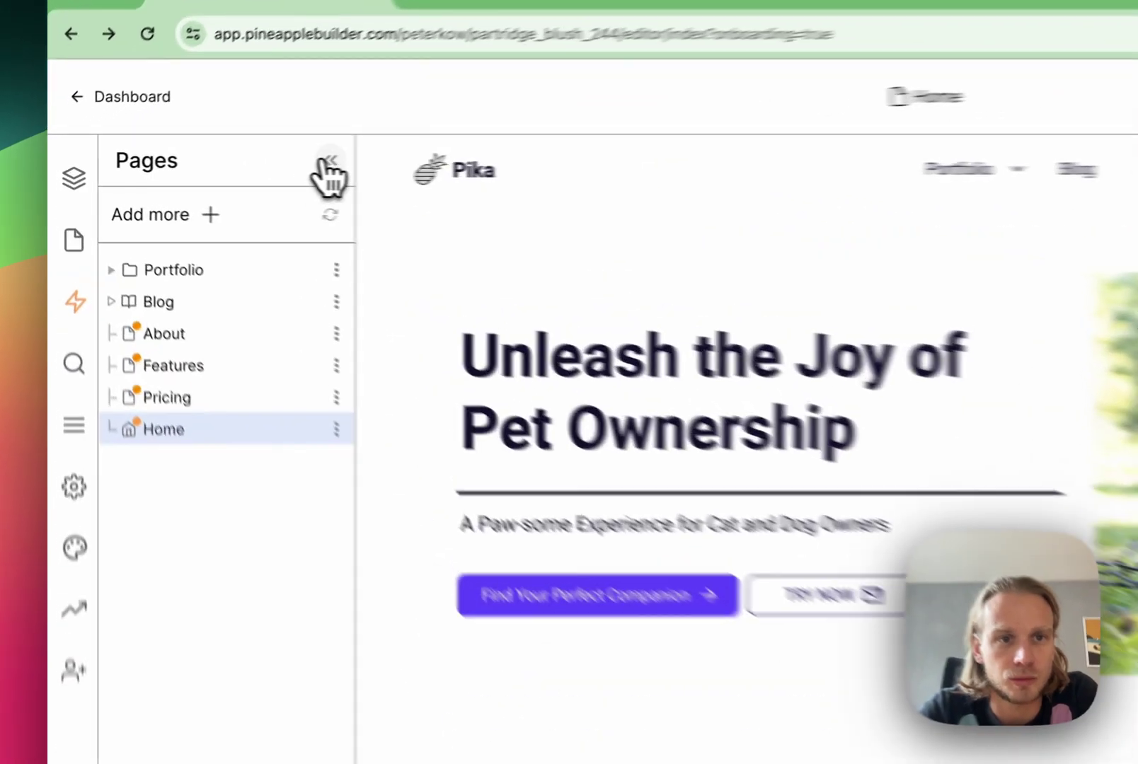
# - Delete the Portfolio, Blog and Home header items and add one blank new item
pyautogui.click(216, 163)
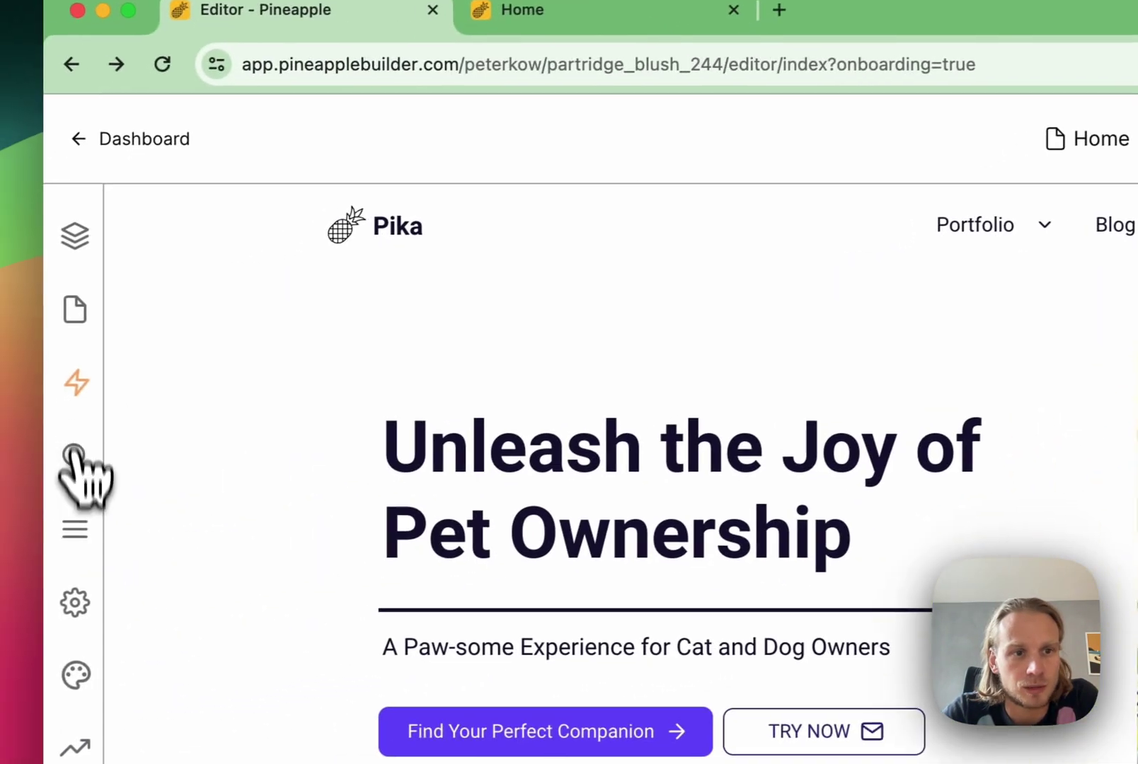
pyautogui.click(76, 532)
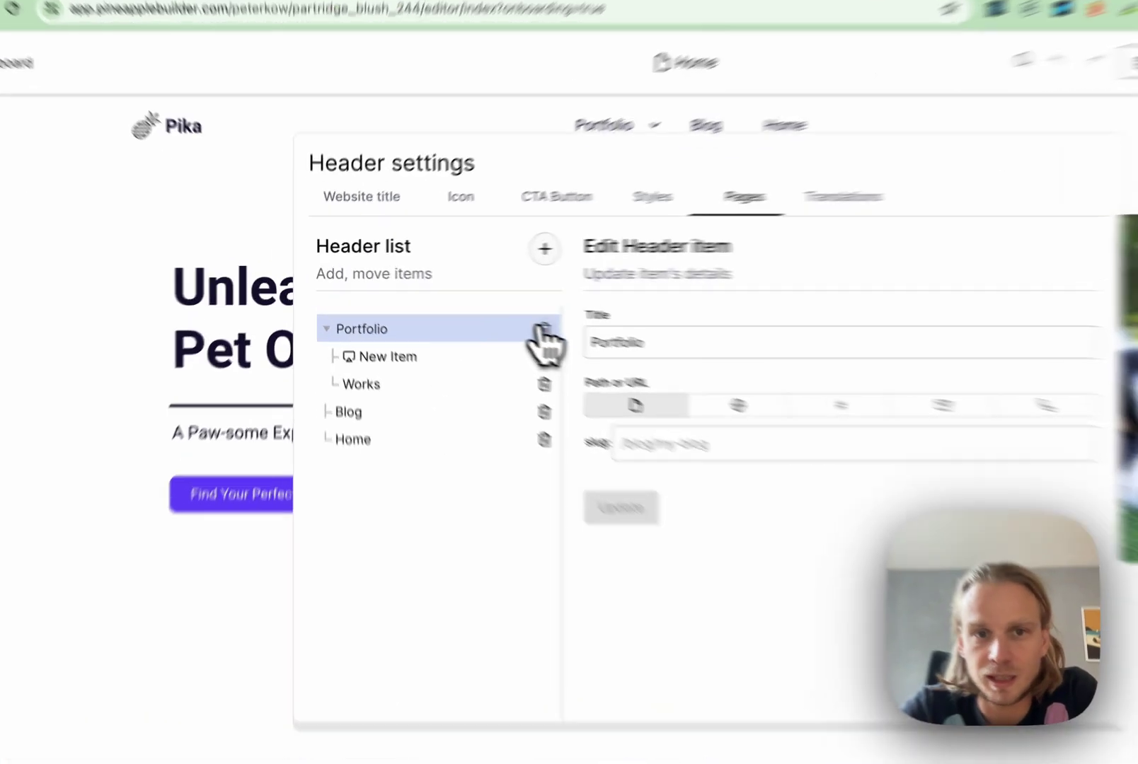
pyautogui.click(472, 308)
pyautogui.click(472, 308)
pyautogui.click(472, 308)
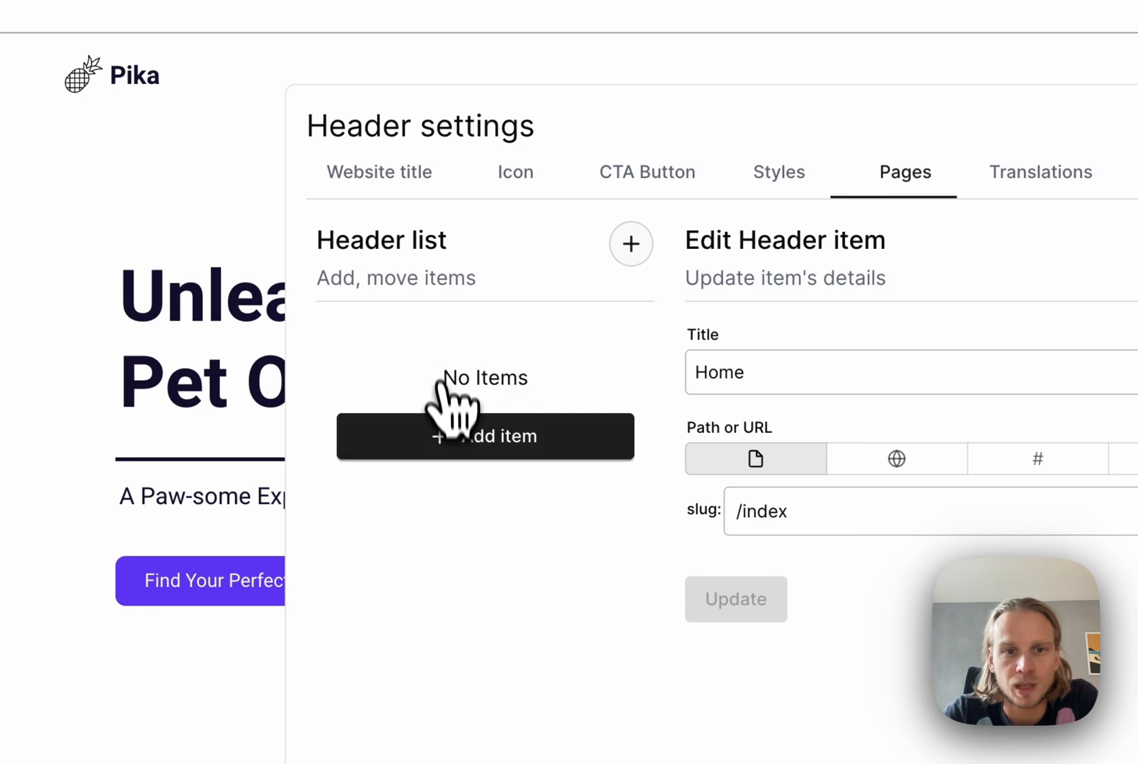
pyautogui.click(450, 450)
# - Rename the new header item to Blog with slug /blog and save it
pyautogui.click(386, 358)
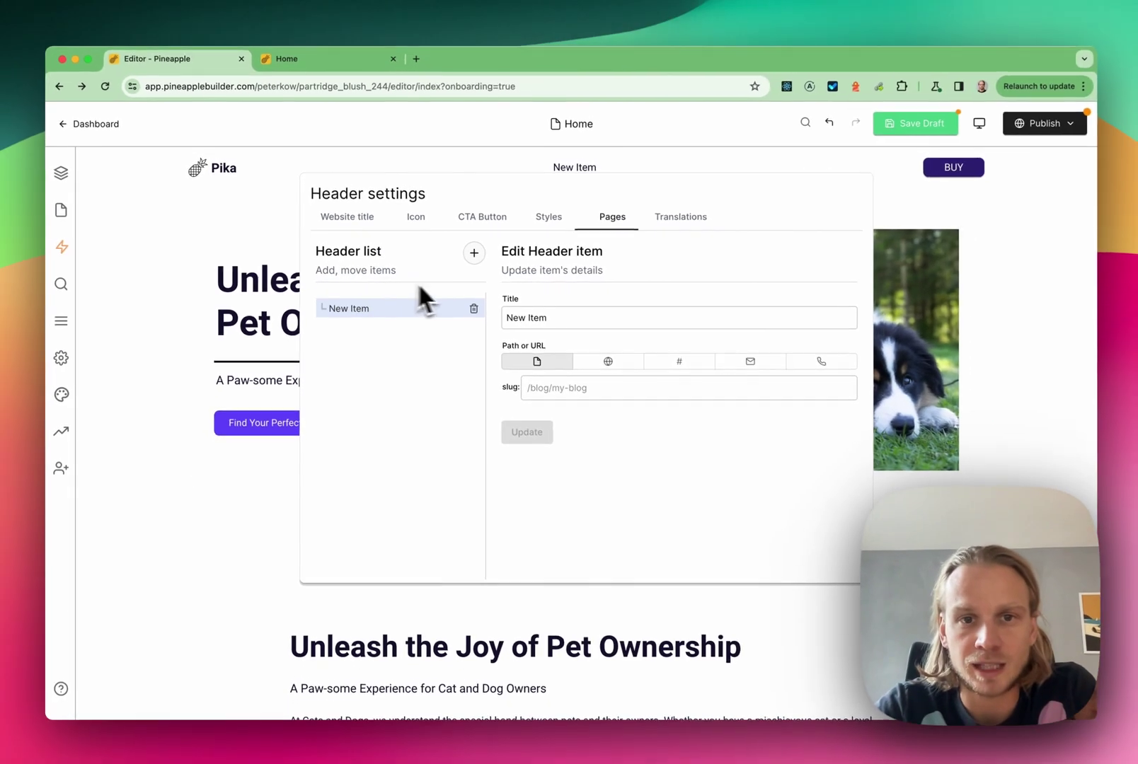
pyautogui.click(835, 370)
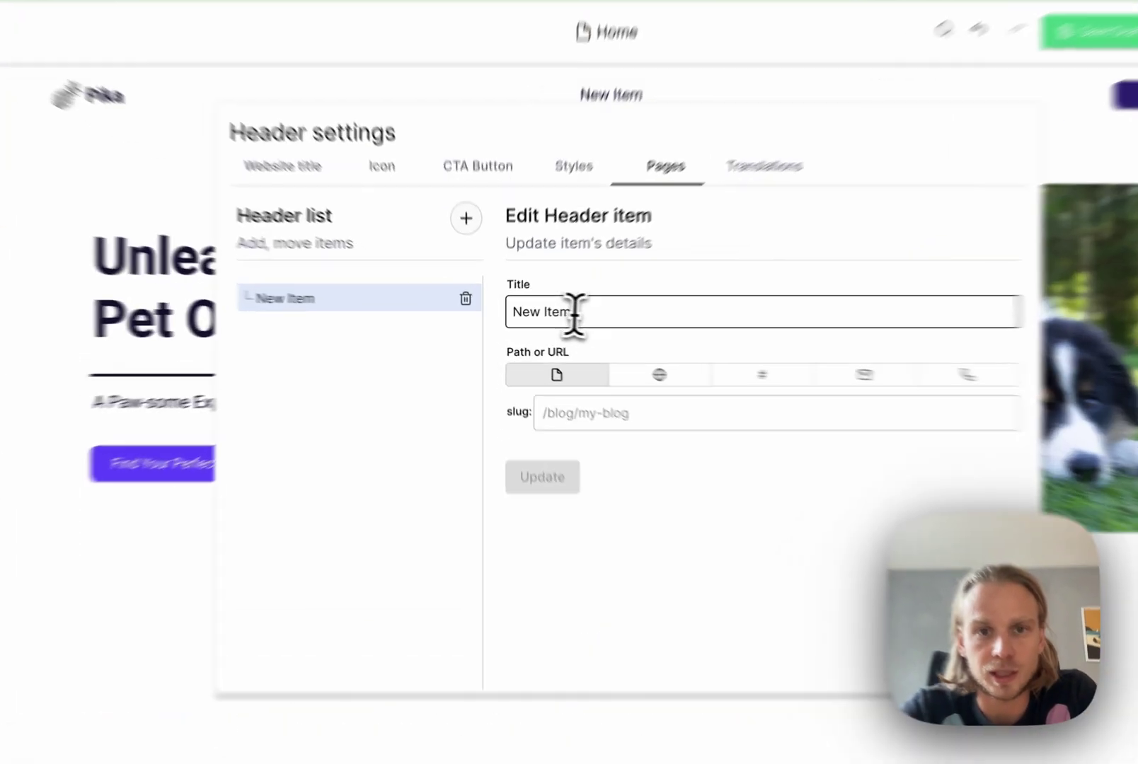
pyautogui.moveTo(549, 317); pyautogui.dragTo(485, 325)
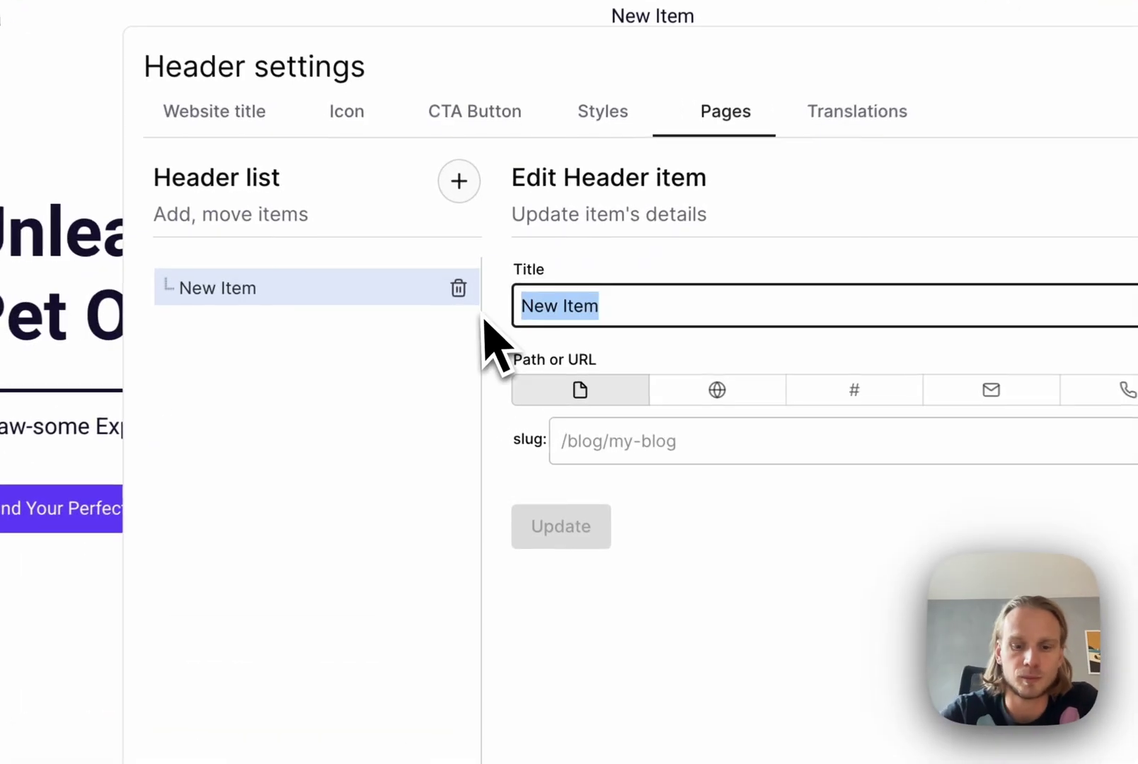
pyautogui.write('Blog')
pyautogui.click(651, 453)
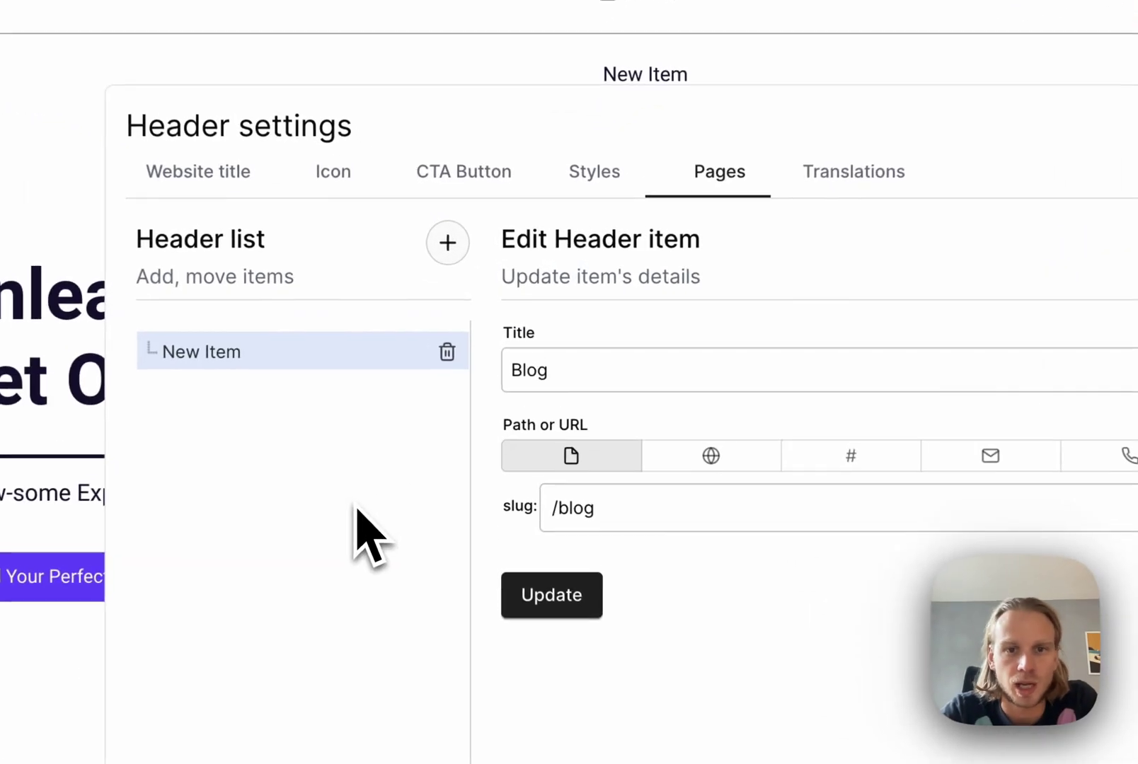
pyautogui.click(537, 436)
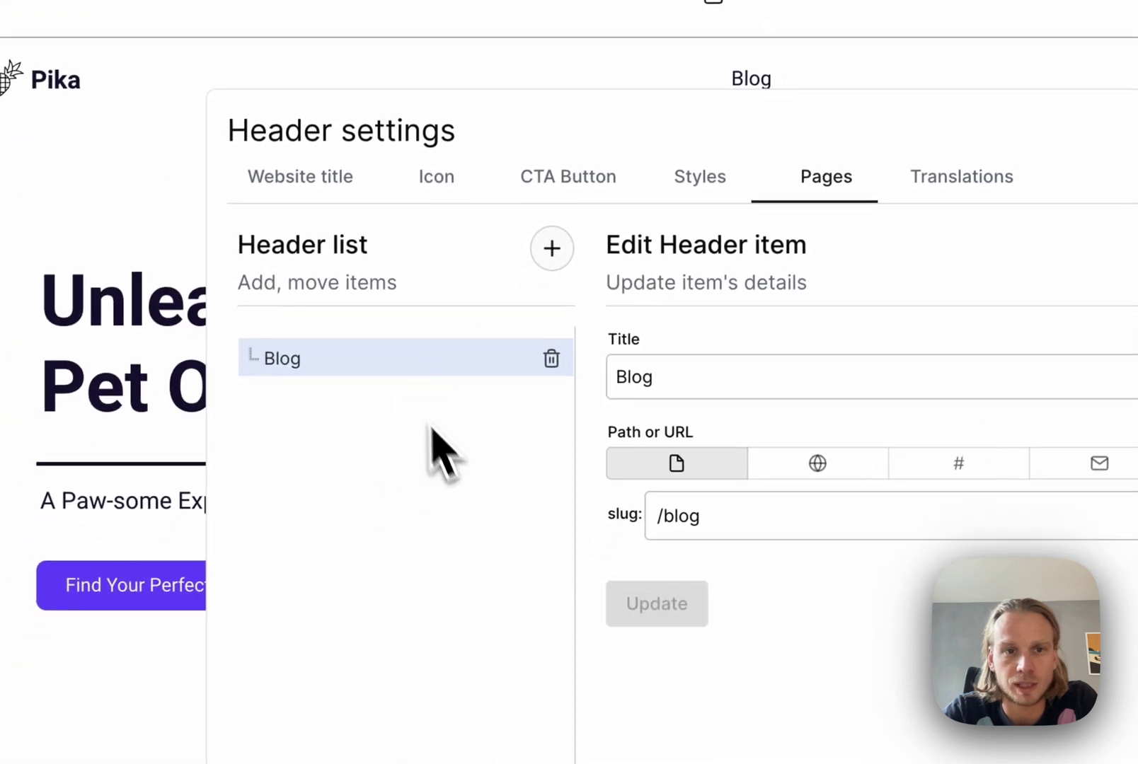
# - Add a second header item titled Portfolio linking to /portfolio and save it
pyautogui.click(553, 246)
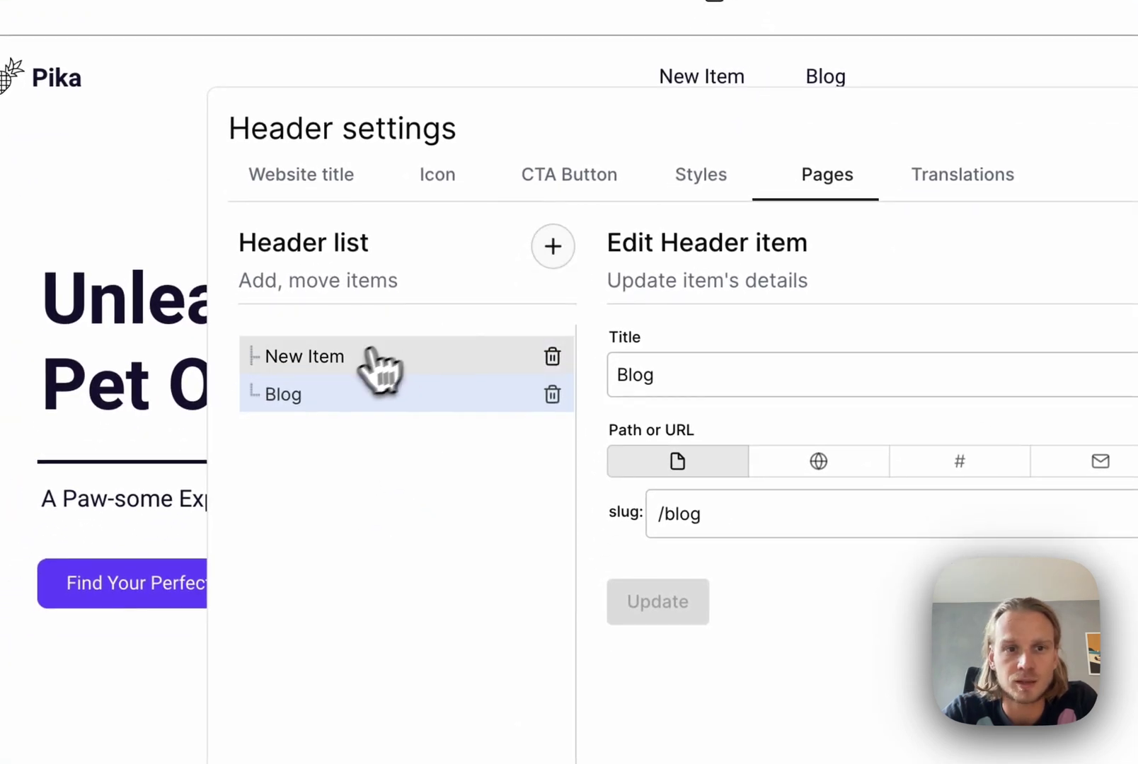
pyautogui.click(375, 357)
pyautogui.click(757, 376)
pyautogui.hotkey('ctrl', 'a')
pyautogui.write('Por')
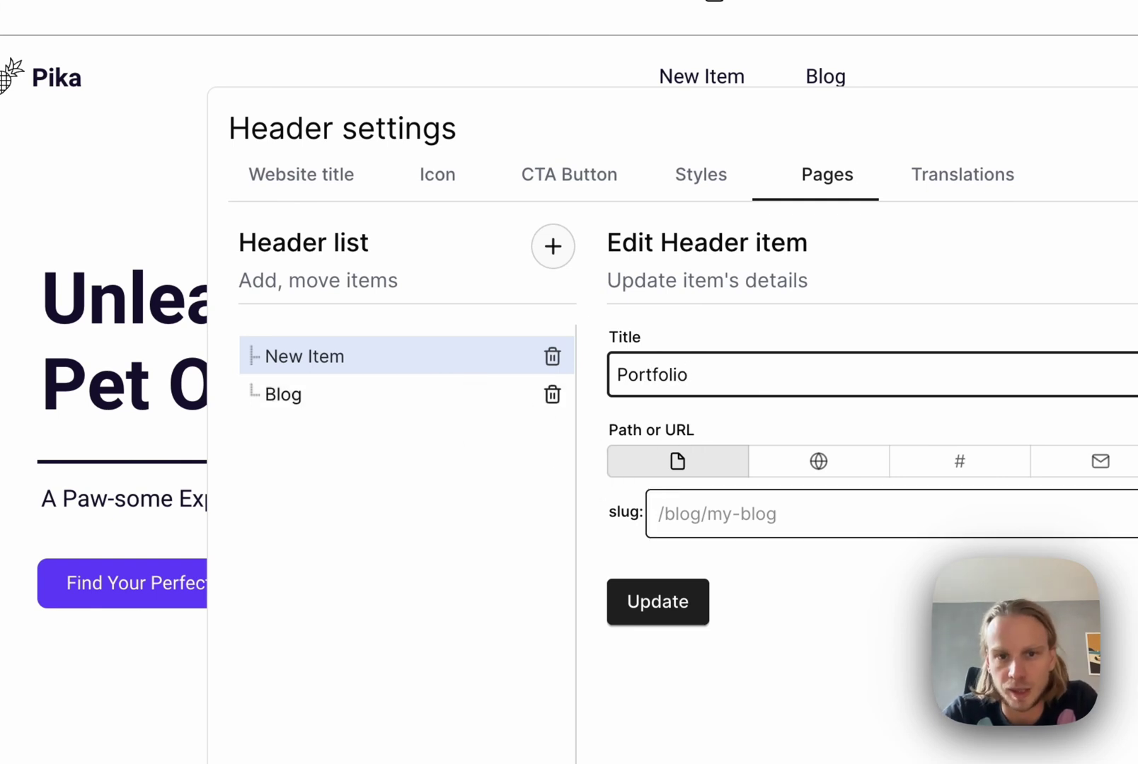
pyautogui.click(738, 510)
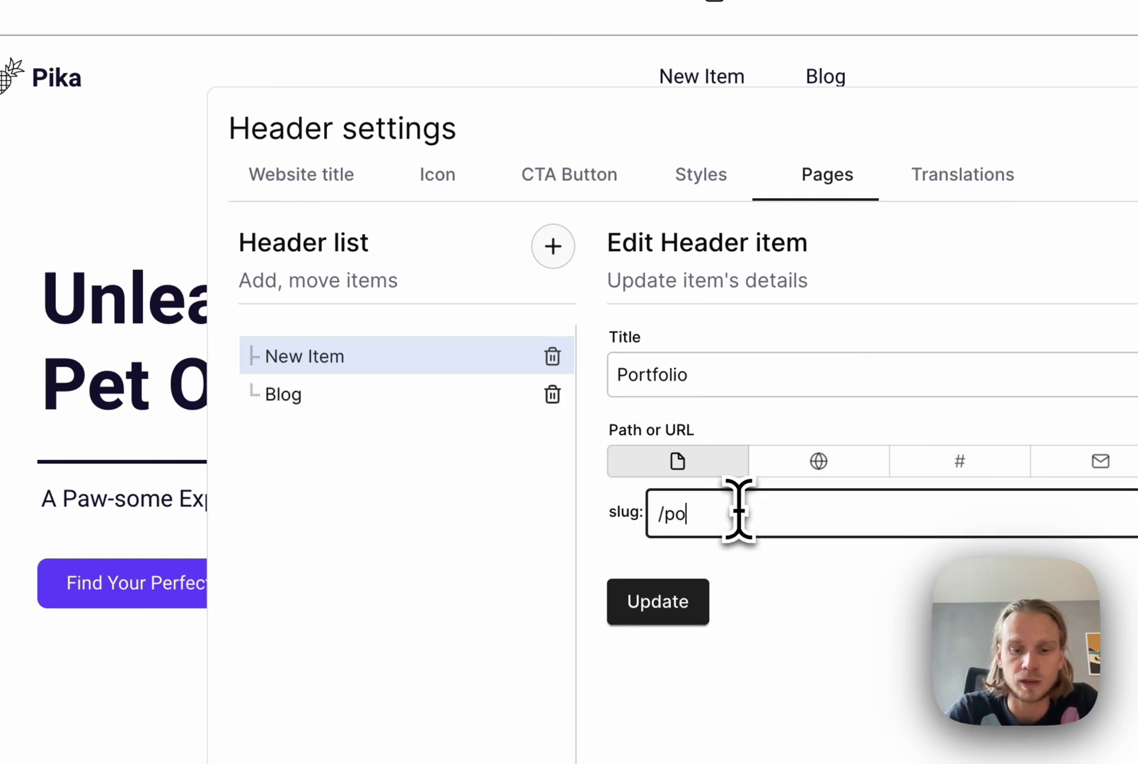
pyautogui.write('/portolio')
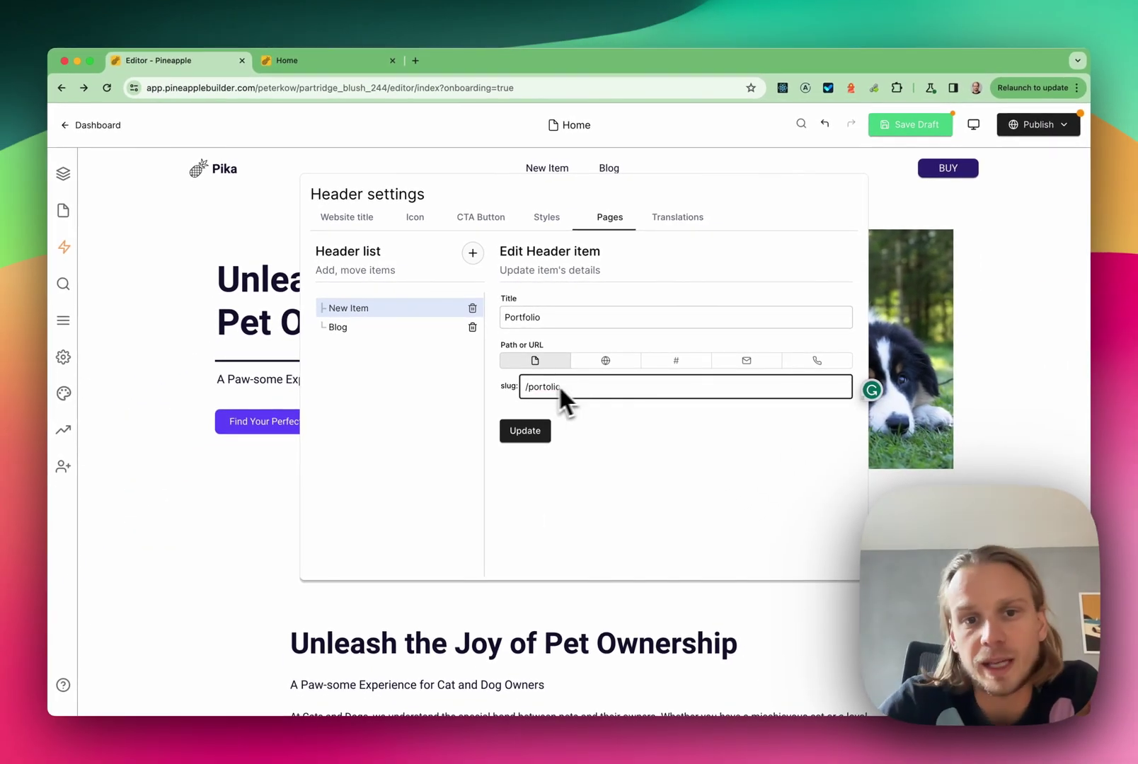
pyautogui.press('BackSpace')
pyautogui.press('BackSpace')
pyautogui.press('BackSpace')
pyautogui.press('BackSpace')
pyautogui.press('BackSpace')
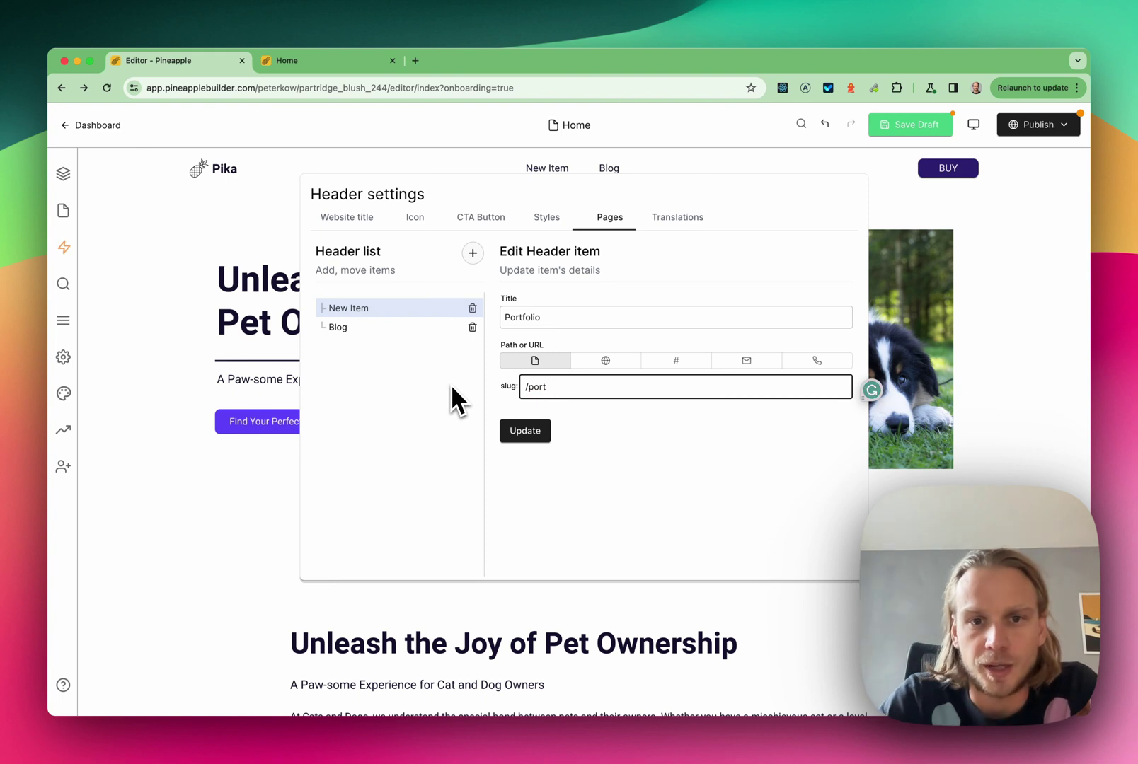
pyautogui.write('tfolio')
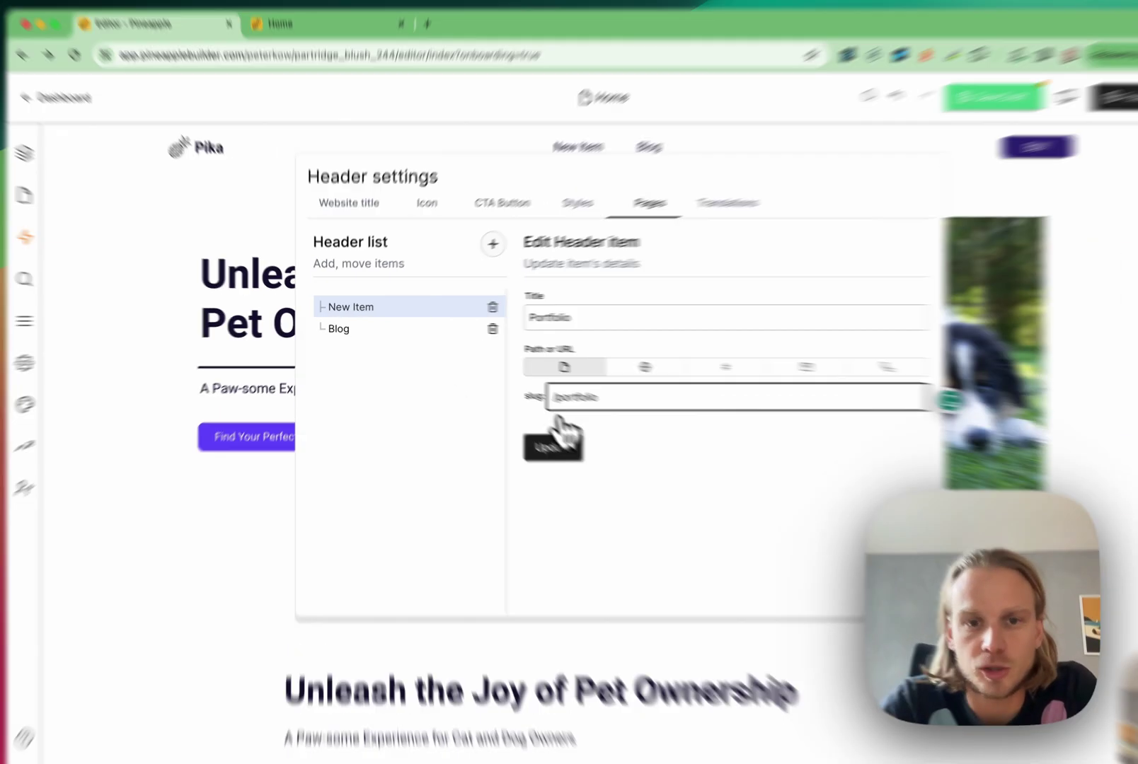
pyautogui.click(525, 430)
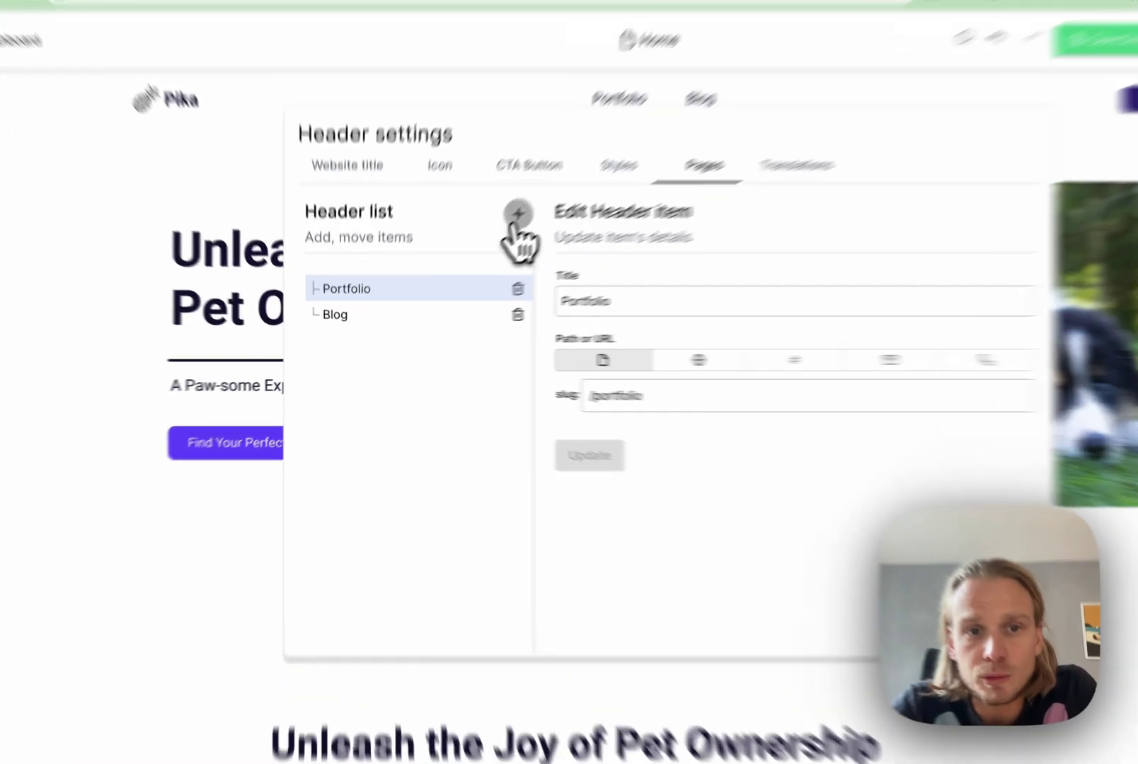
# - Add a third header item titled Work and nest it under Portfolio
pyautogui.click(518, 213)
pyautogui.click(398, 290)
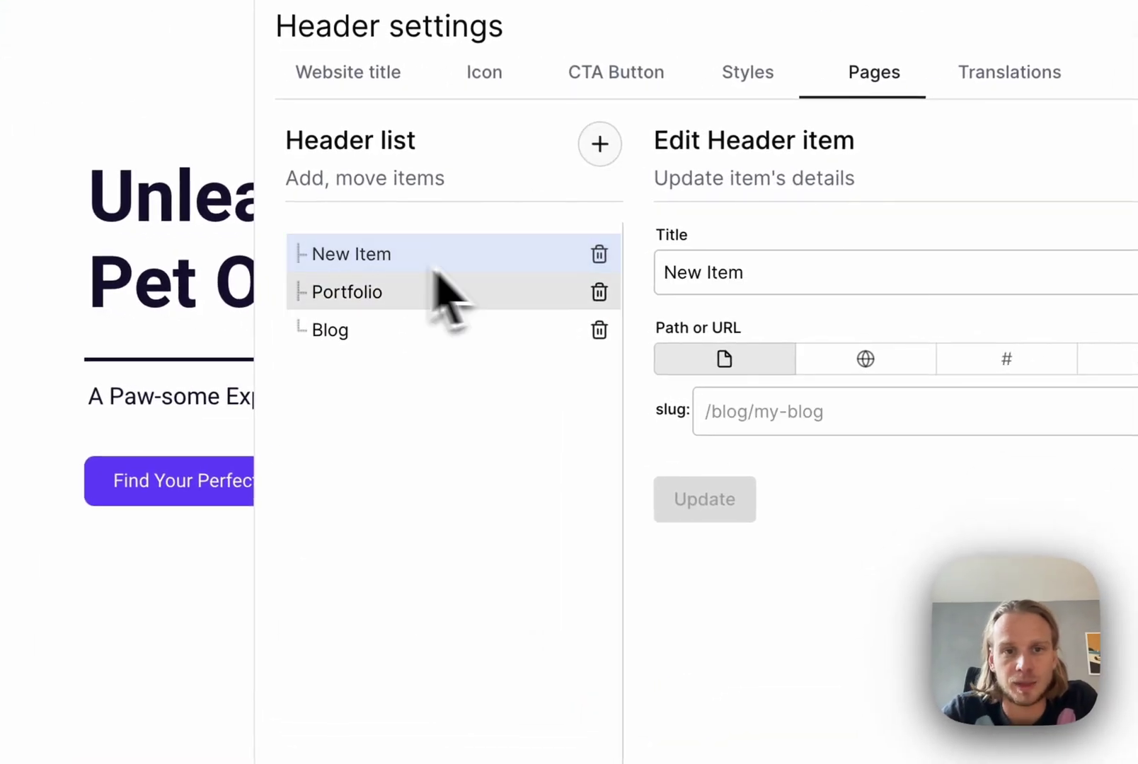
pyautogui.click(780, 271)
pyautogui.hotkey('ctrl', 'a')
pyautogui.write('Wor')
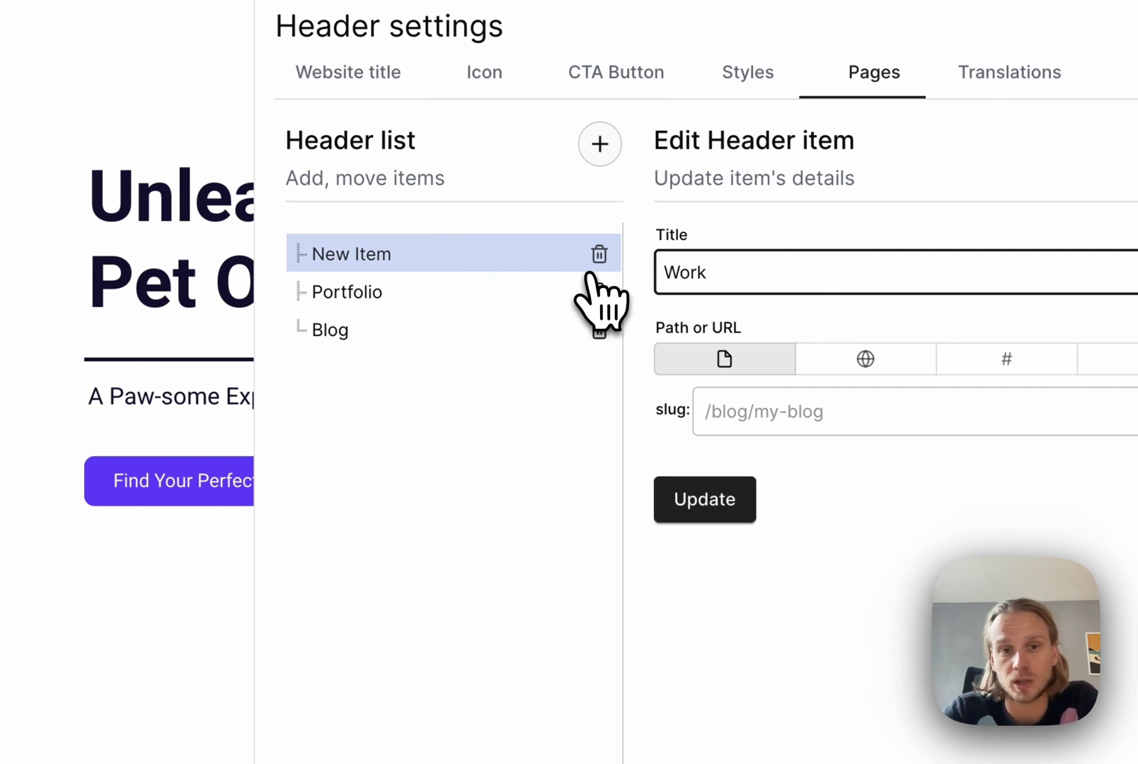
pyautogui.click(734, 511)
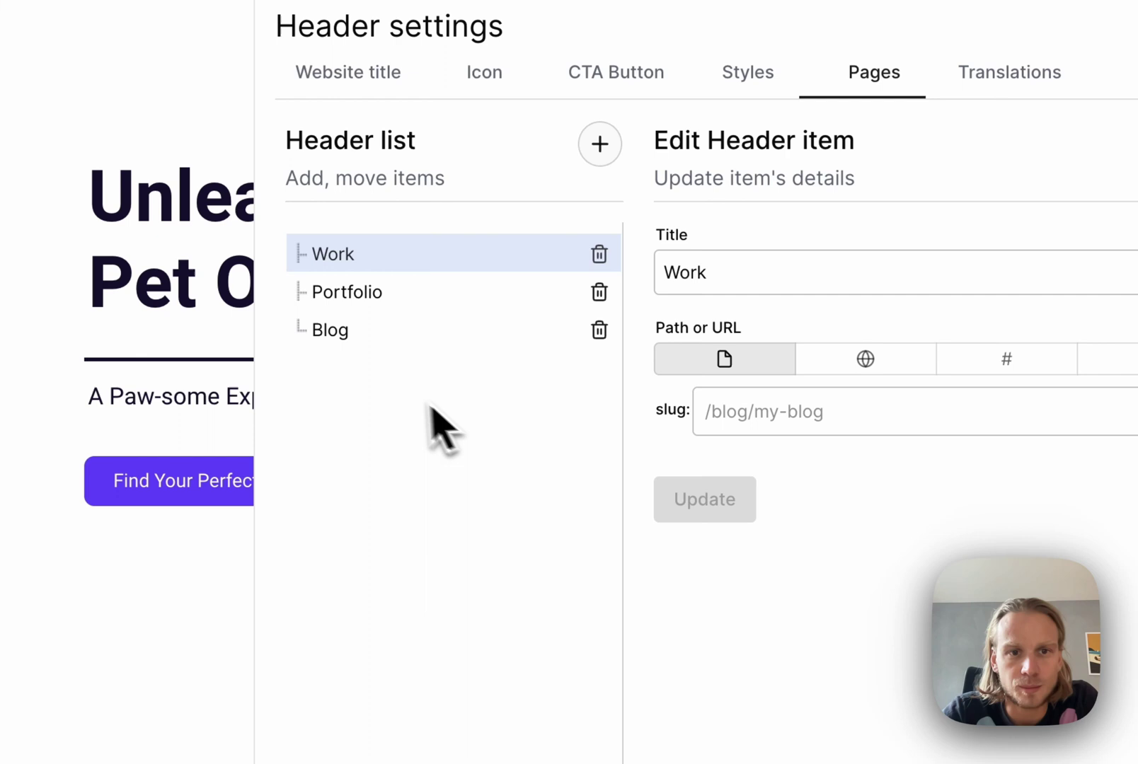
pyautogui.moveTo(357, 269); pyautogui.dragTo(399, 312)
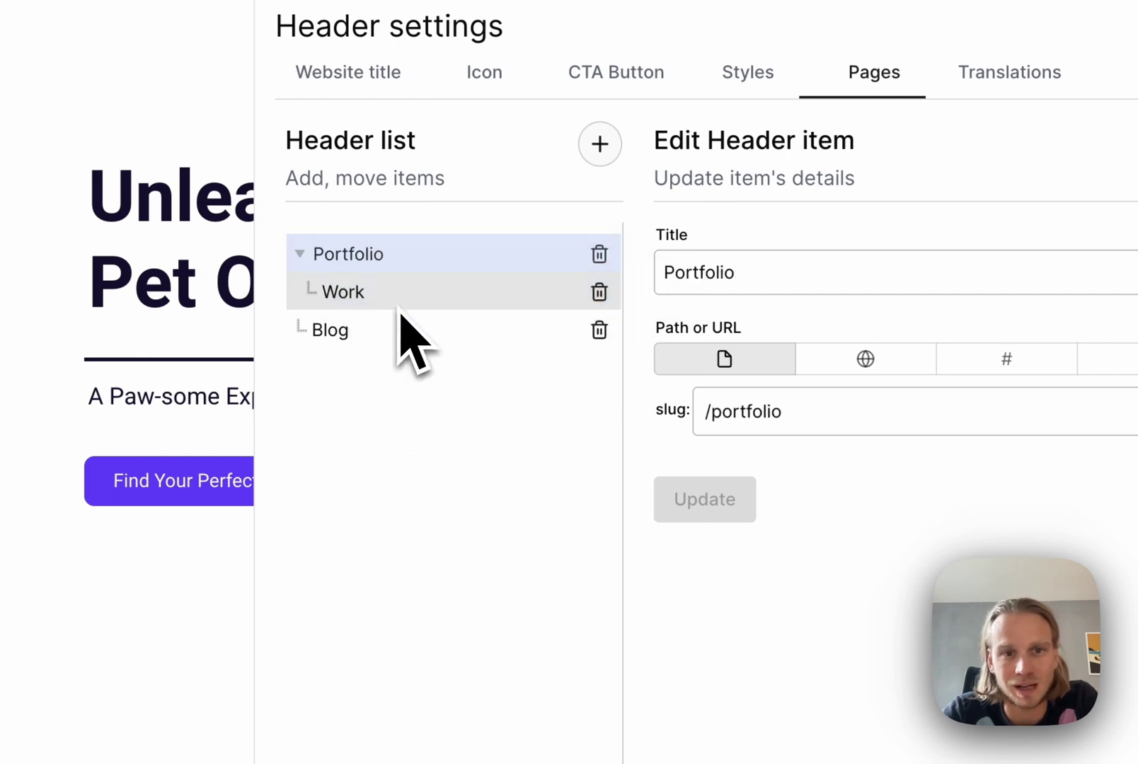
pyautogui.click(369, 301)
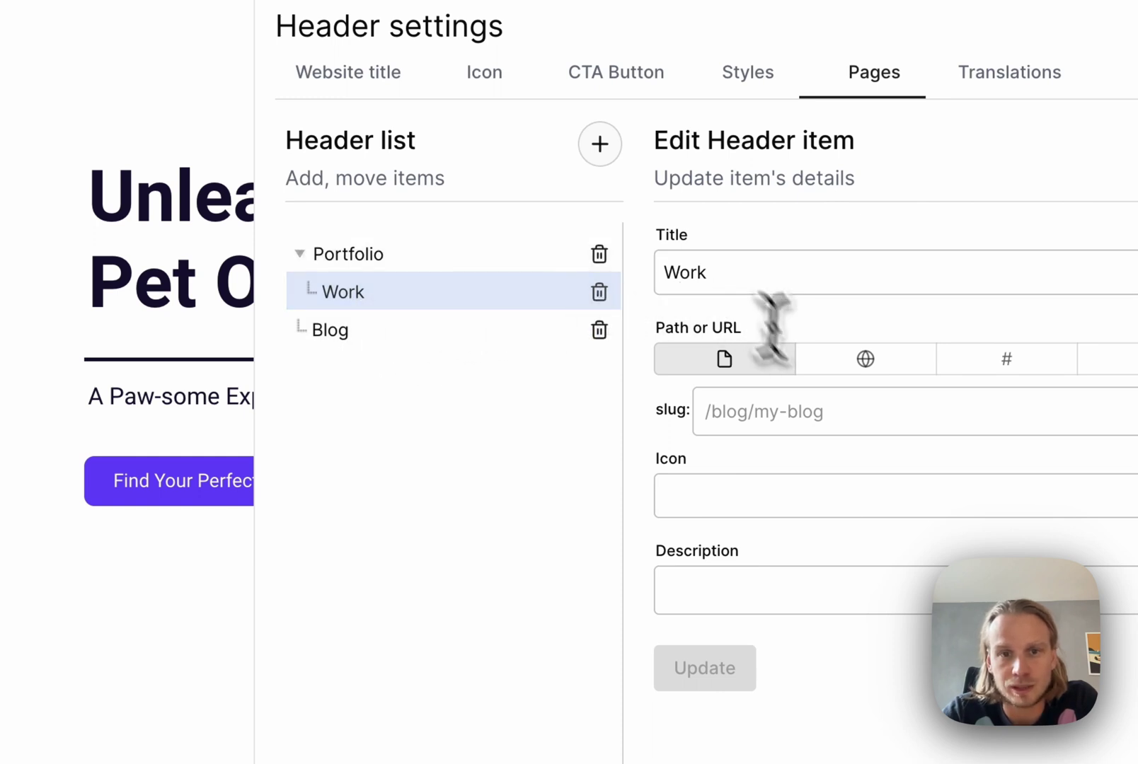
# - Give Work a Briefcase icon and the description 'My work examples', then close header settings
pyautogui.click(820, 516)
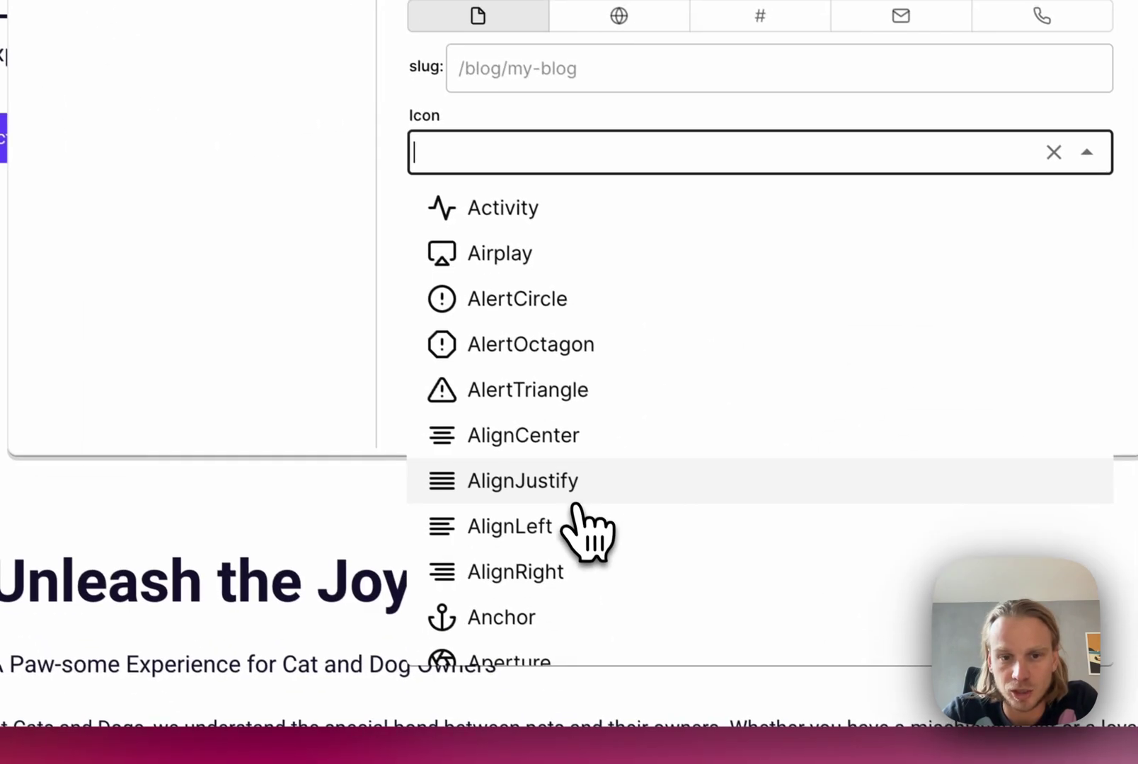
pyautogui.scroll(-3, 622, 615)
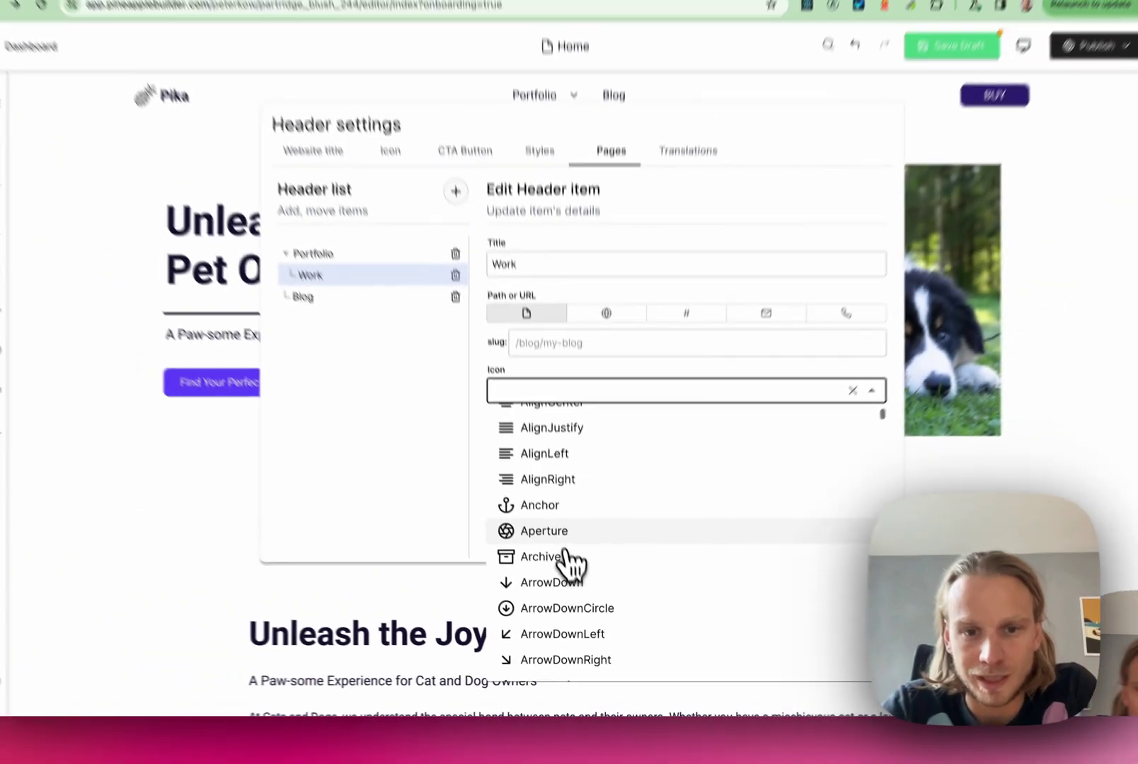
pyautogui.scroll(-5, 570, 562)
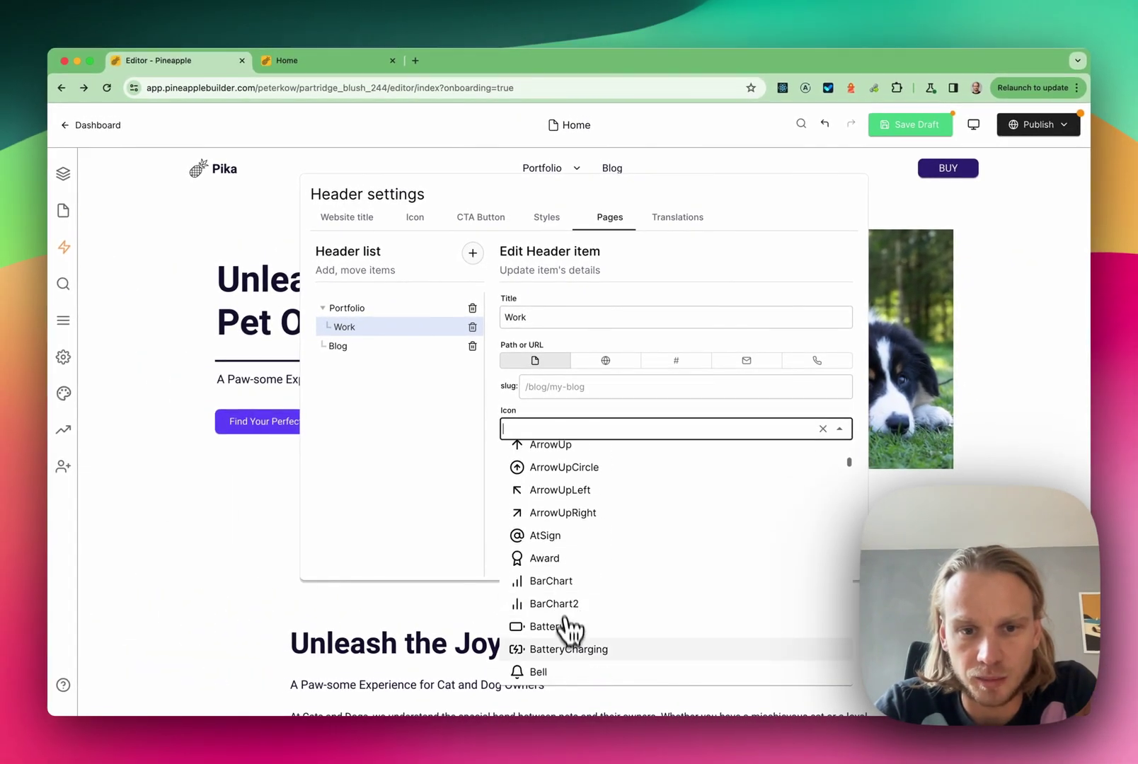
pyautogui.scroll(-3, 570, 644)
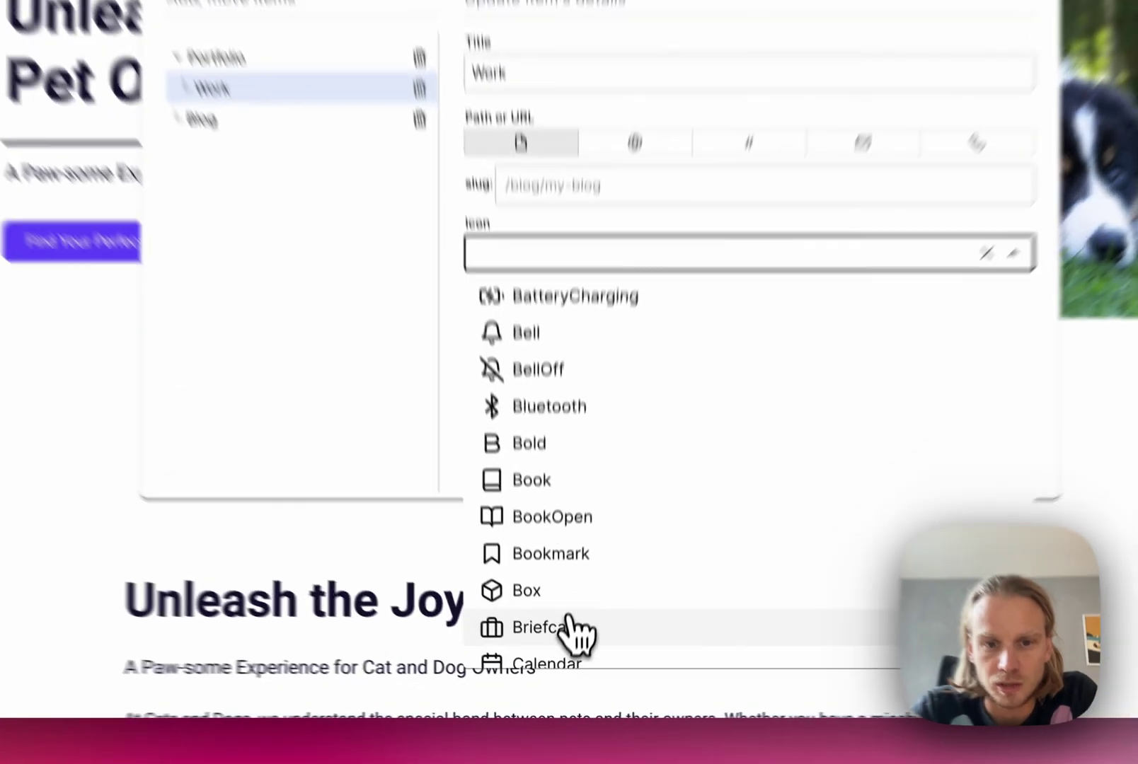
pyautogui.click(570, 628)
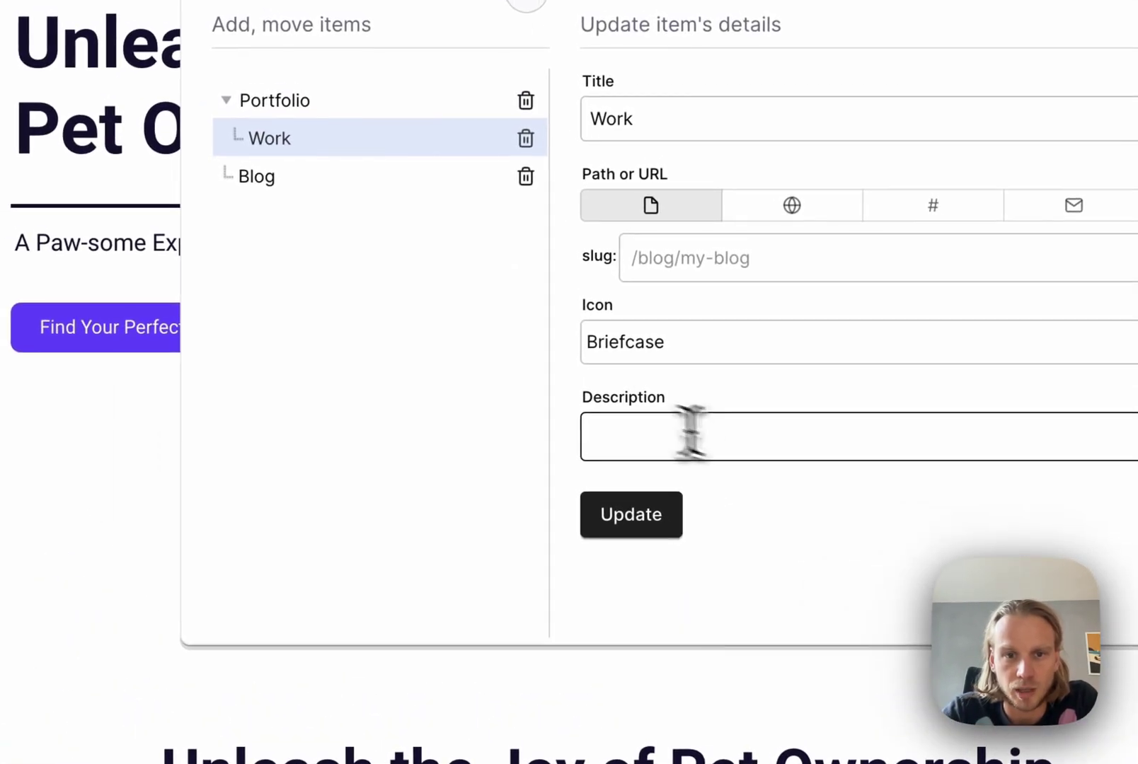
pyautogui.click(690, 432)
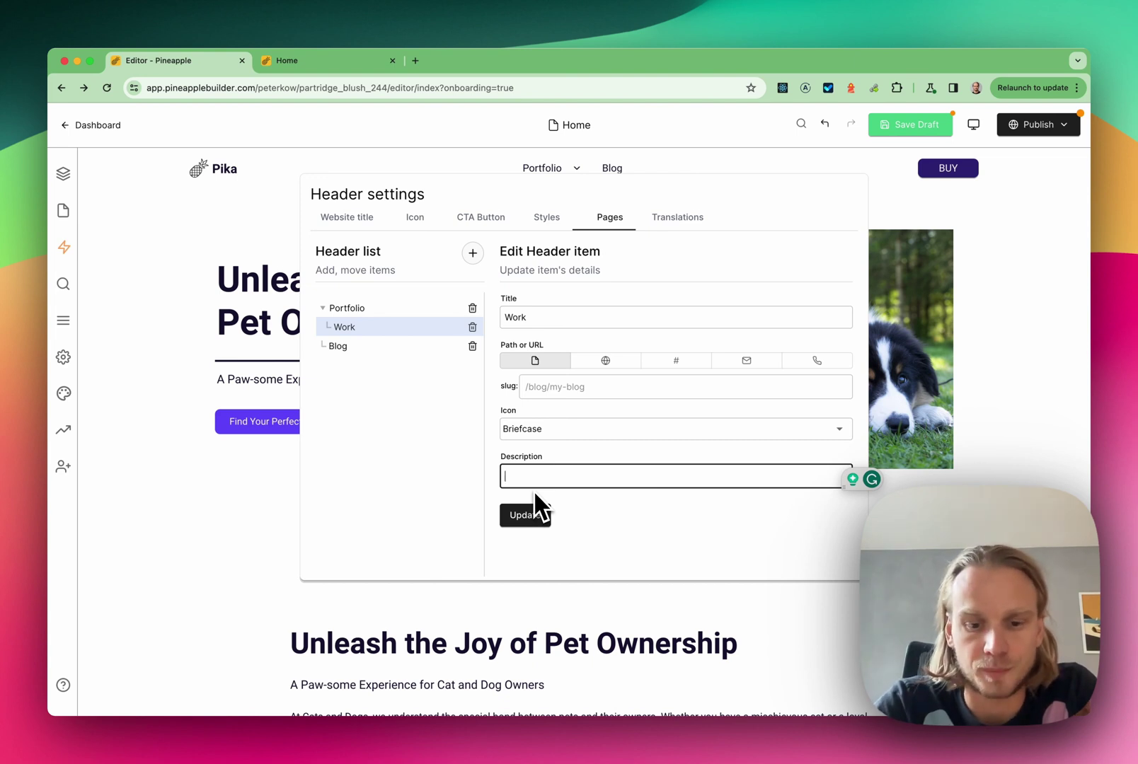
pyautogui.write('xamples')
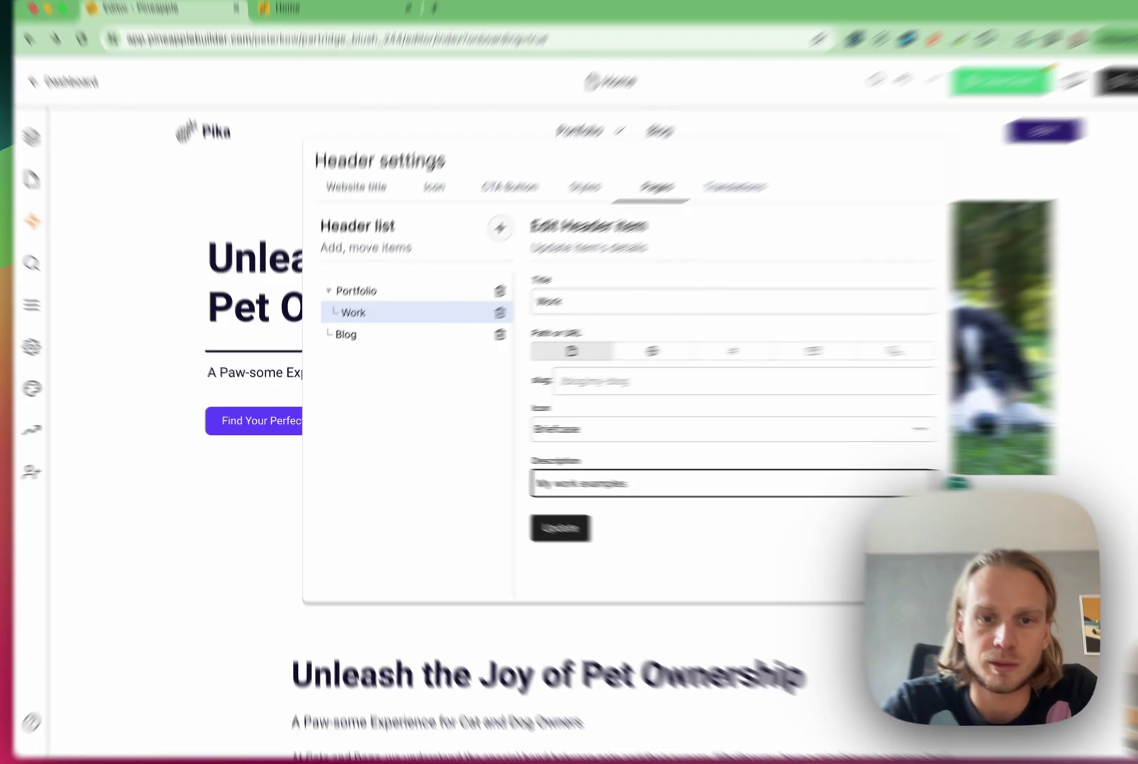
pyautogui.click(529, 513)
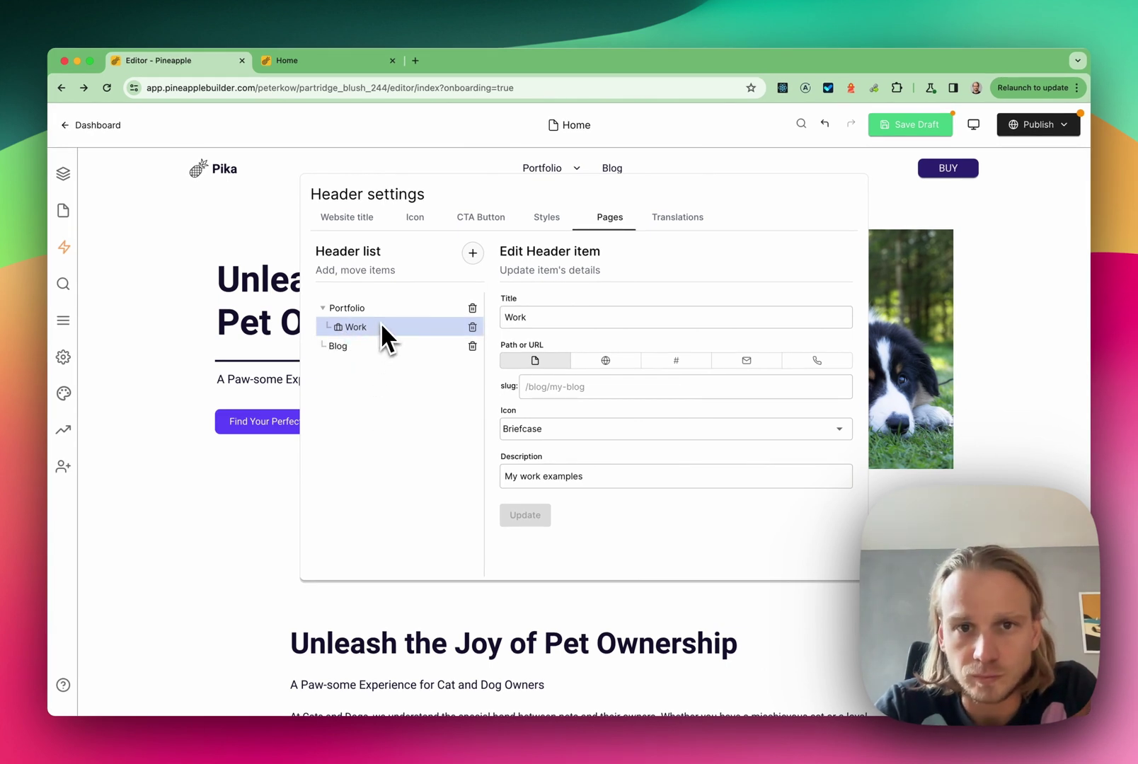
pyautogui.click(923, 211)
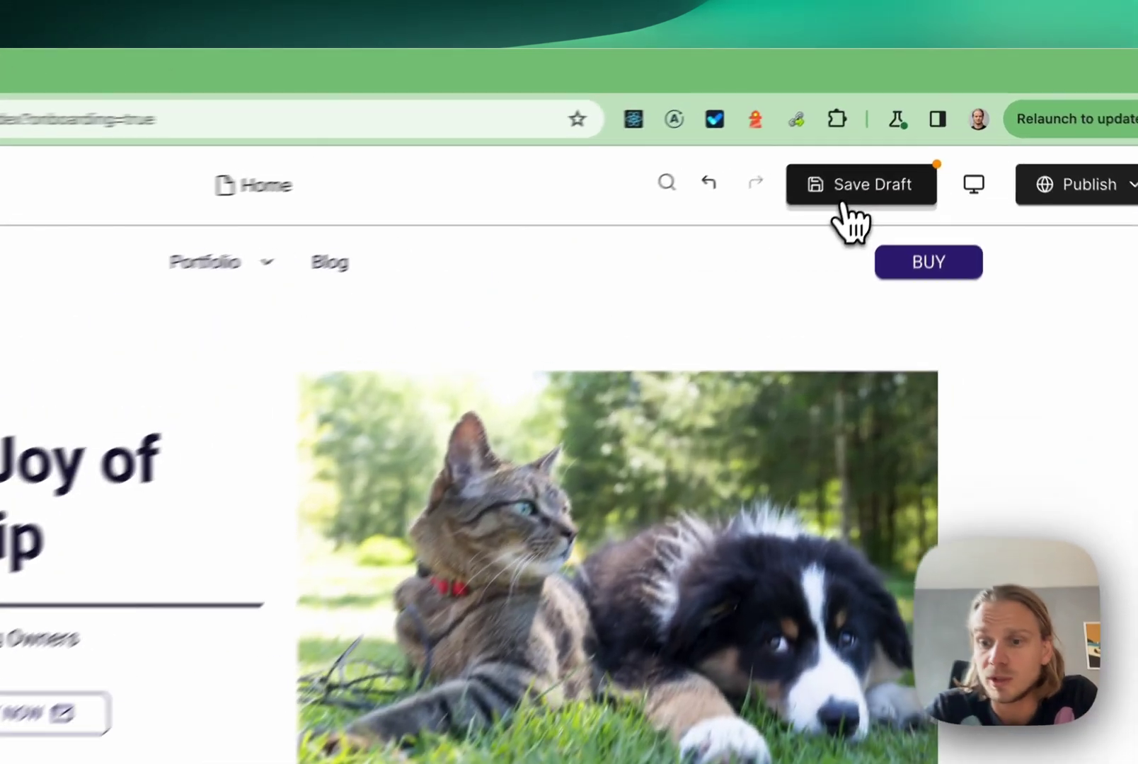
# - Save the draft, preview it in a new tab, and check the Portfolio dropdown
pyautogui.click(896, 134)
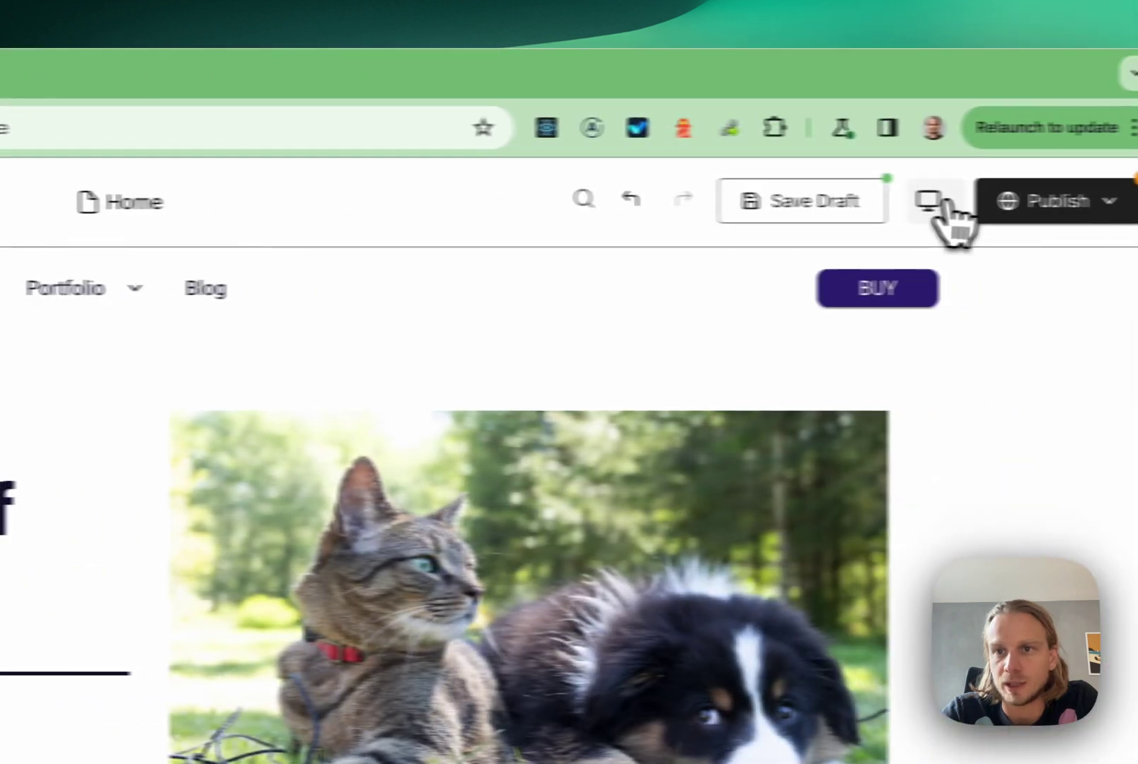
pyautogui.click(945, 207)
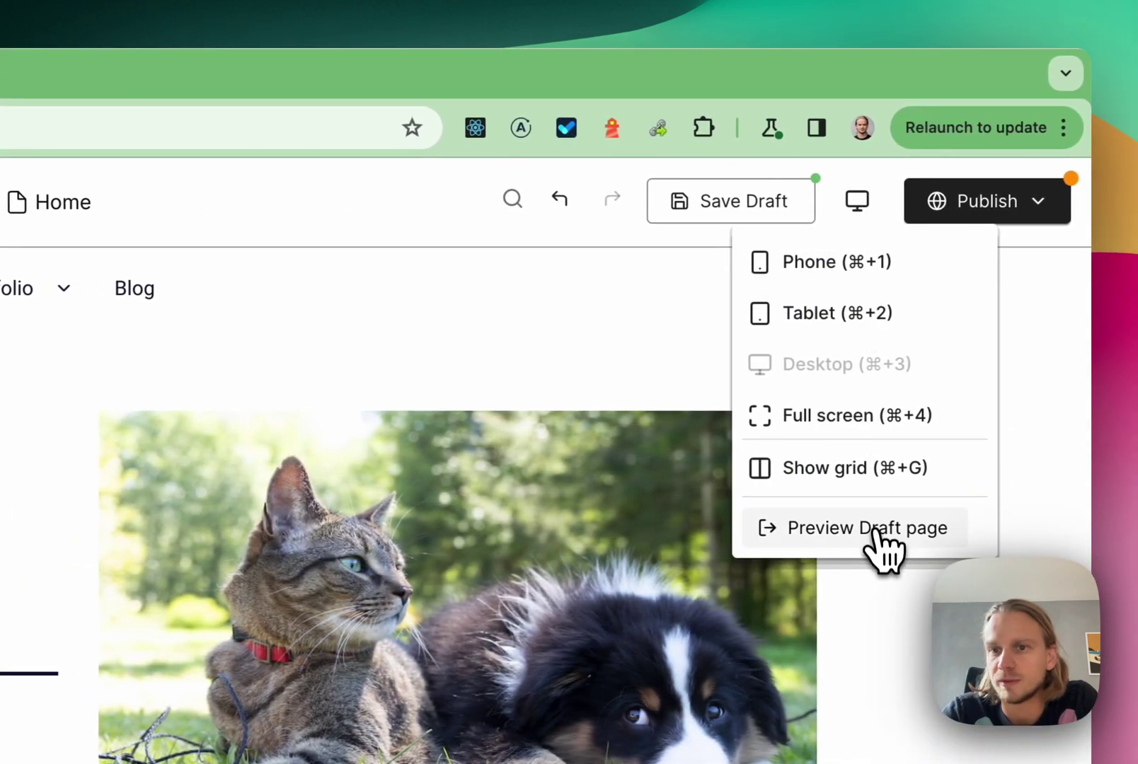
pyautogui.click(876, 529)
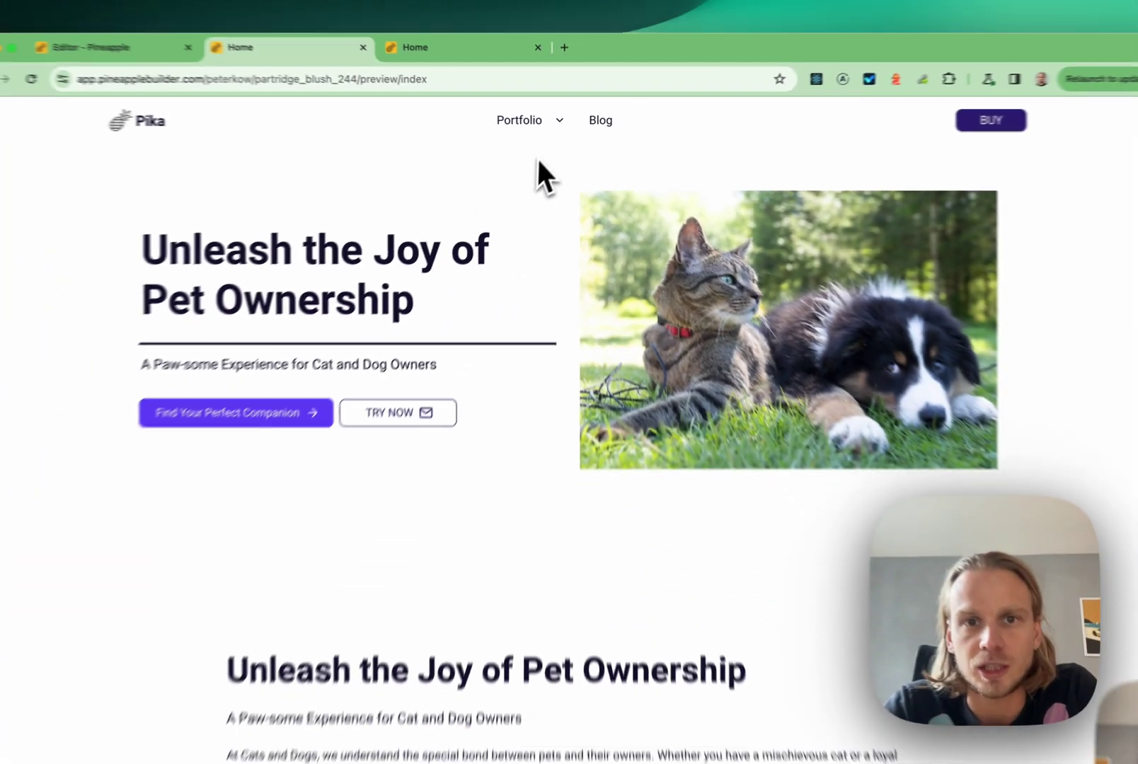
pyautogui.click(559, 121)
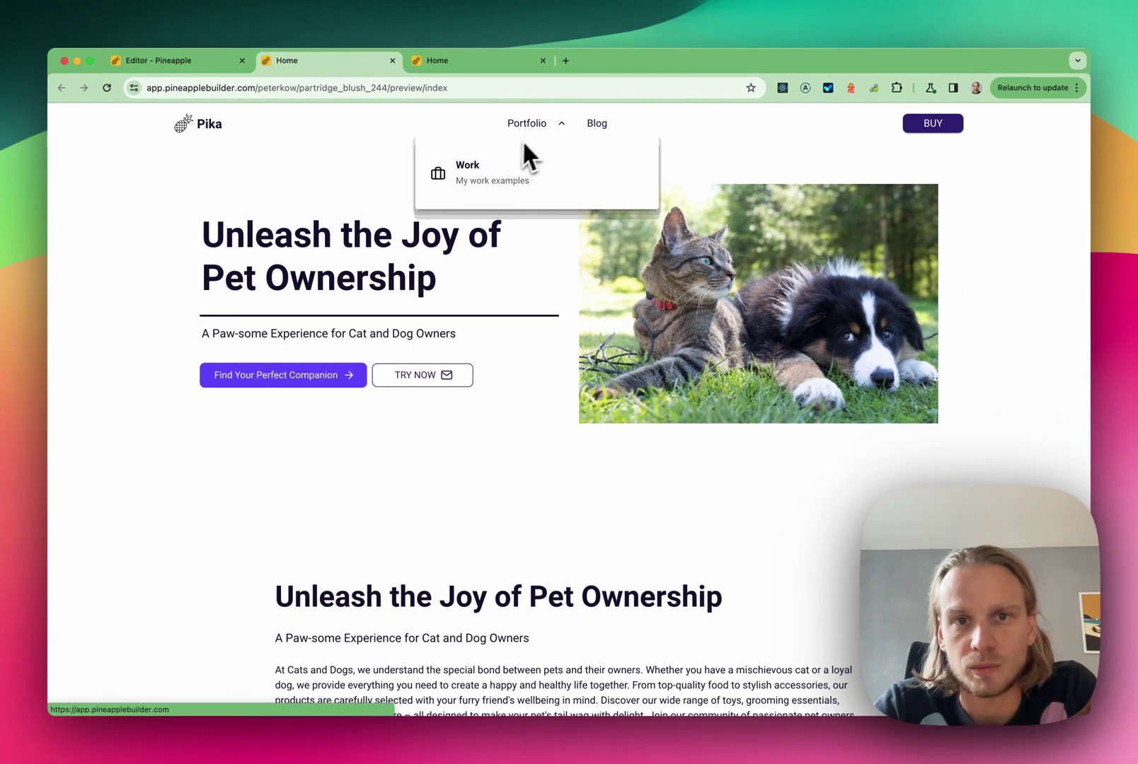
pyautogui.click(575, 129)
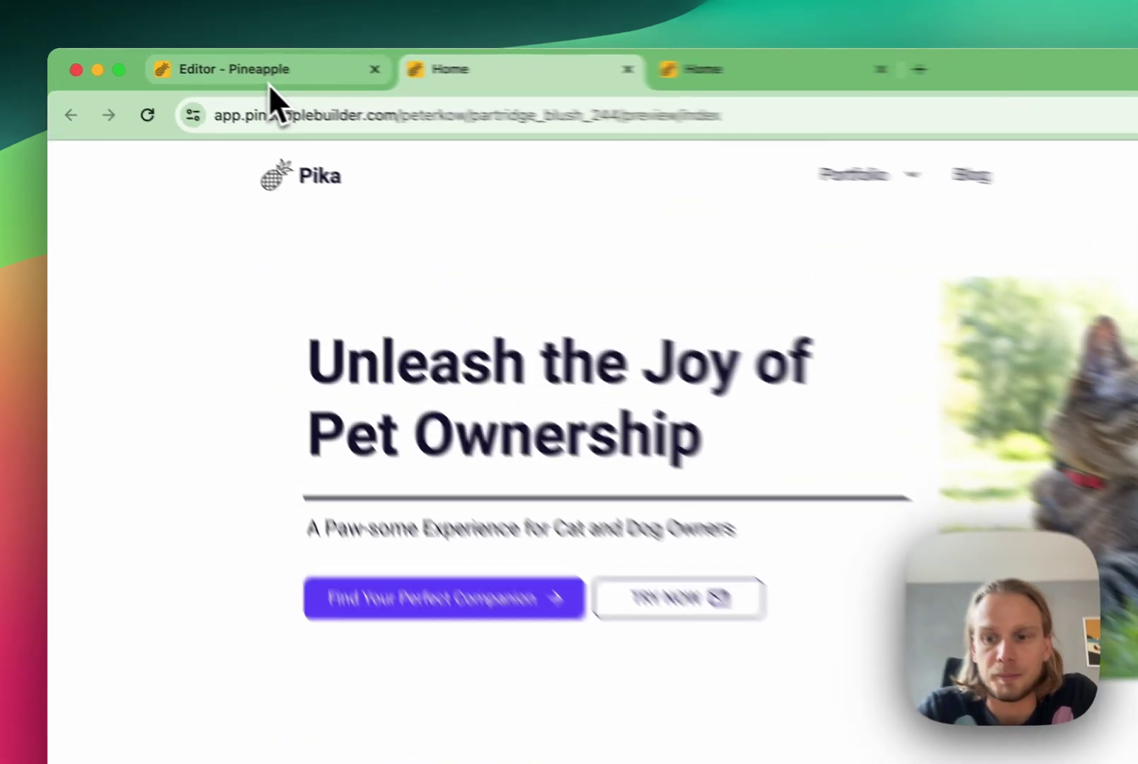
# - In the editor, set the header's page list alignment to right under Styles
pyautogui.click(181, 68)
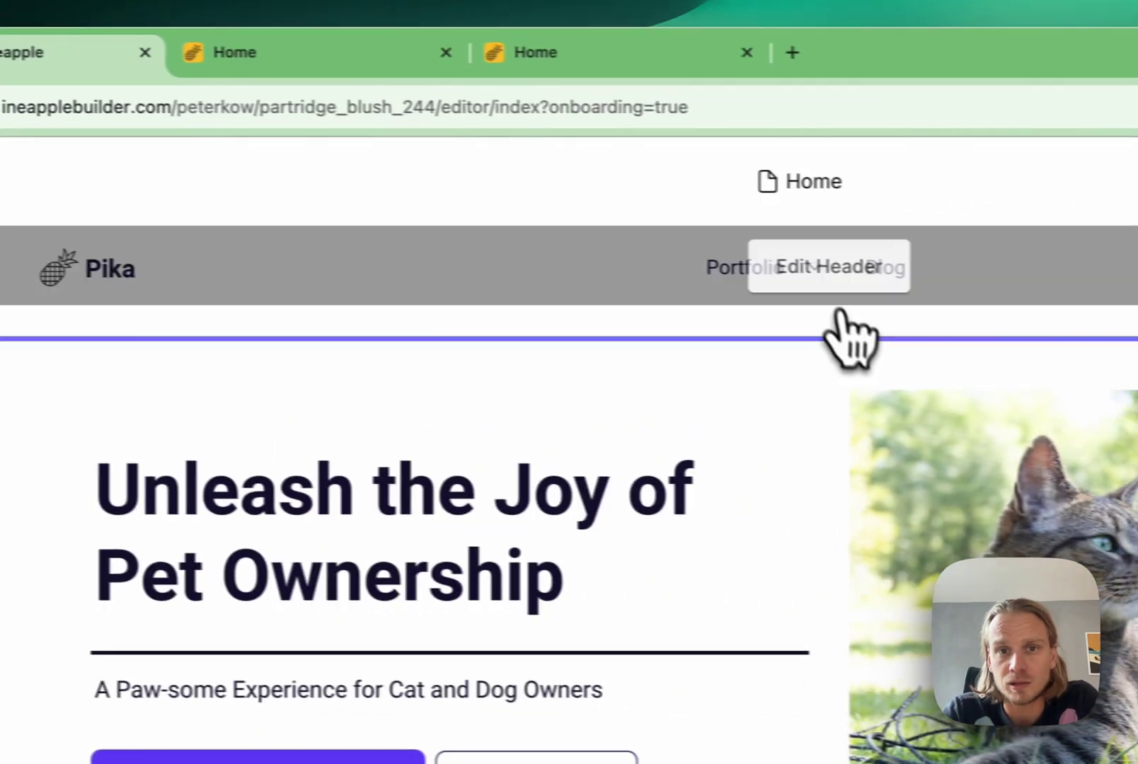
pyautogui.click(829, 269)
pyautogui.click(754, 432)
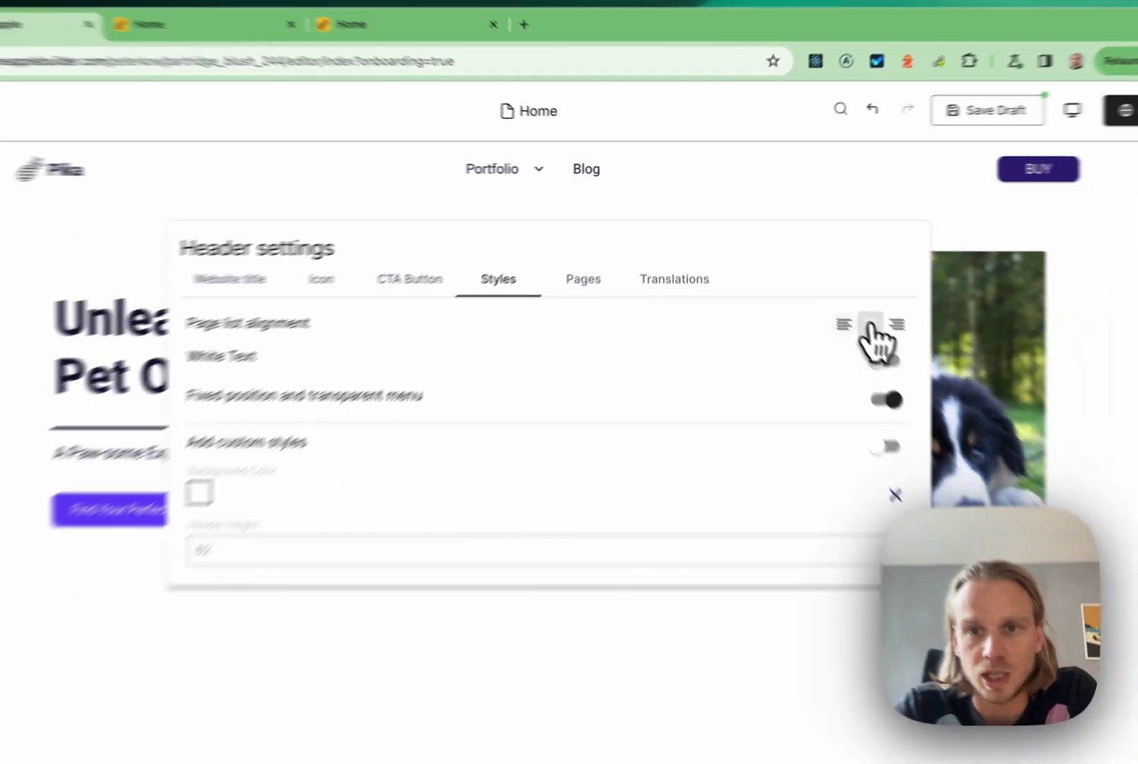
pyautogui.click(843, 324)
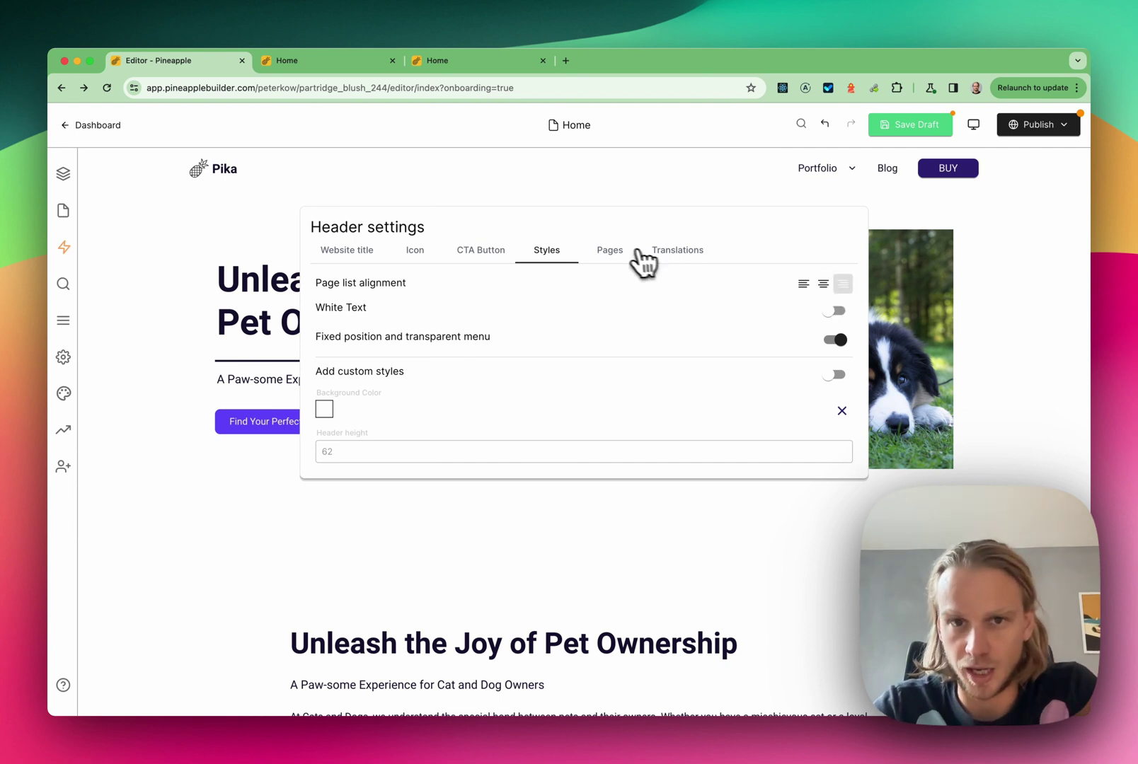
pyautogui.click(616, 252)
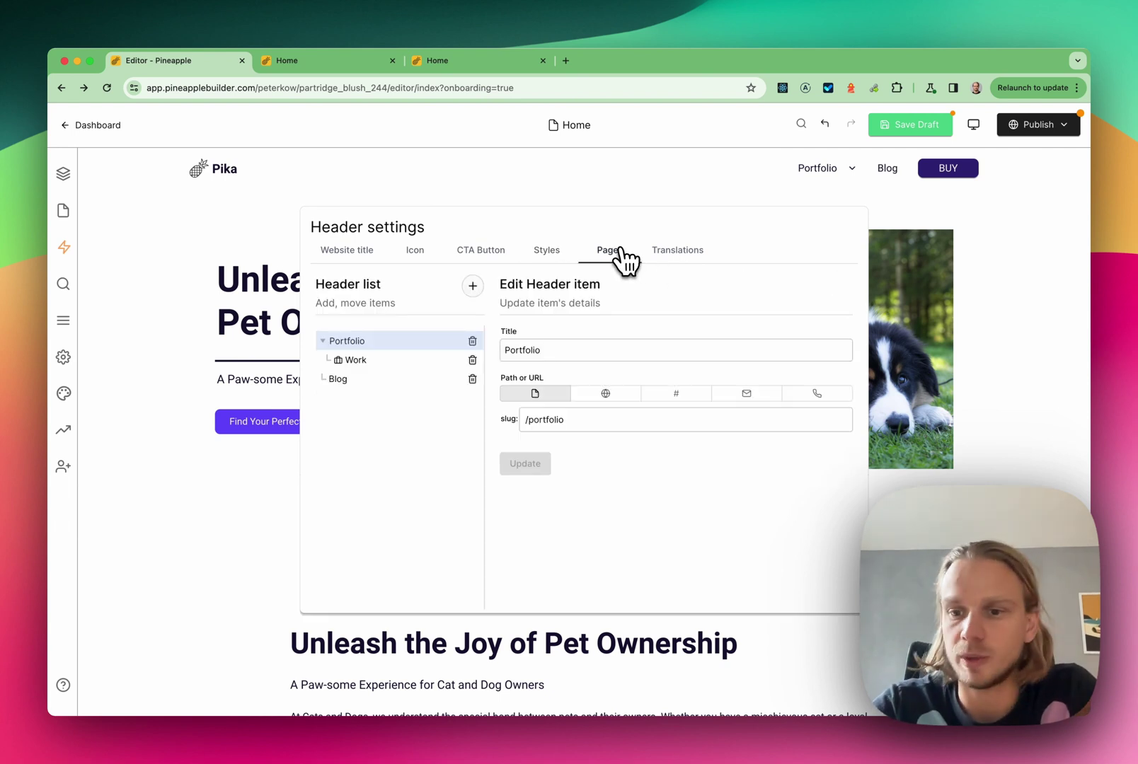